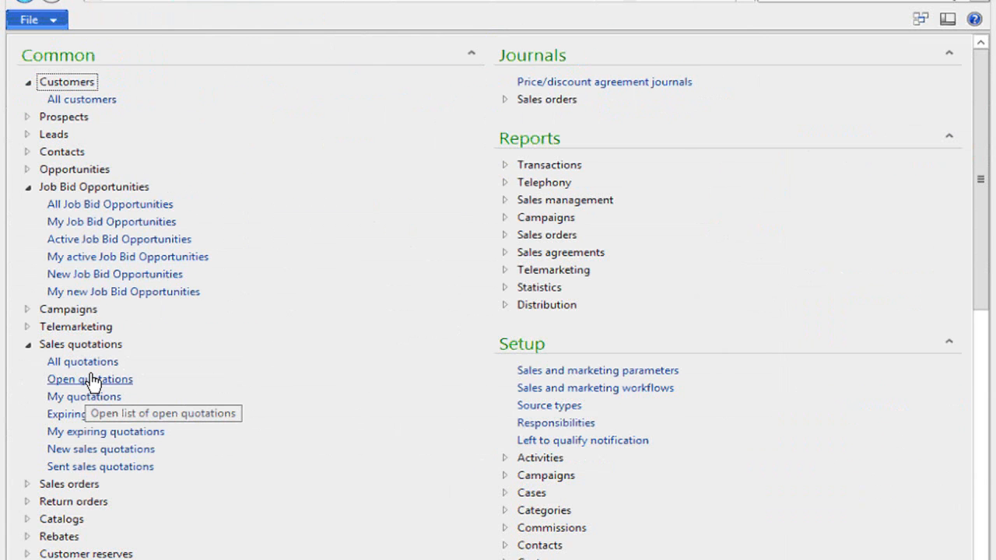
Create a new job bid opportunity with the subject "Pure Oil Co. California Pipeline".
{"action": "left_click", "coordinate": [124, 205]}
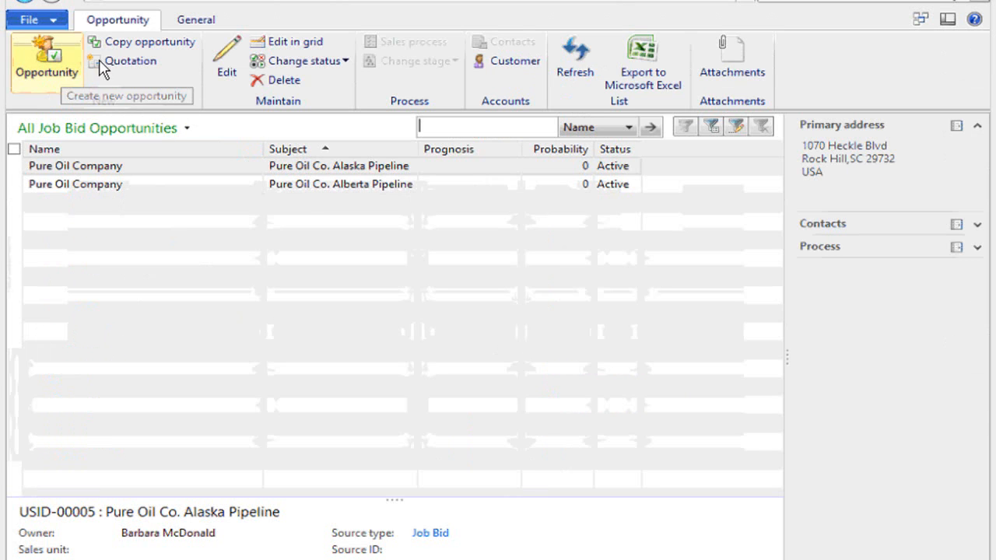
{"action": "left_click", "coordinate": [42, 66]}
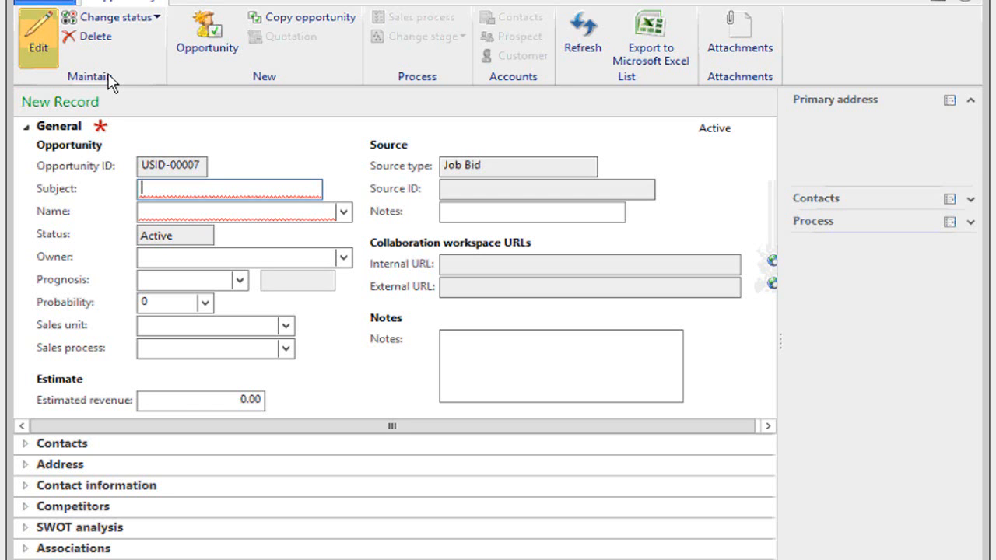
{"action": "type", "text": "P"}
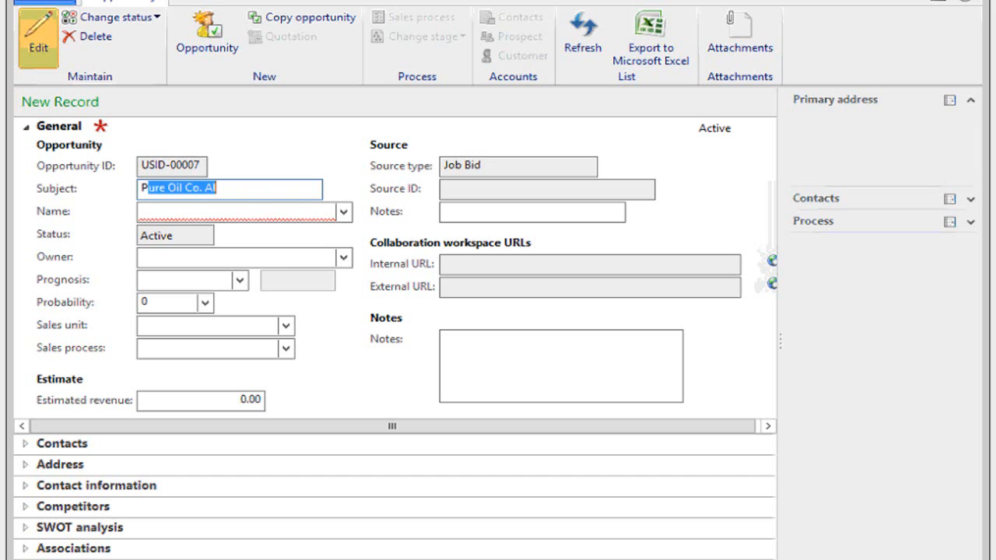
{"action": "type", "text": "ure Oil Co."}
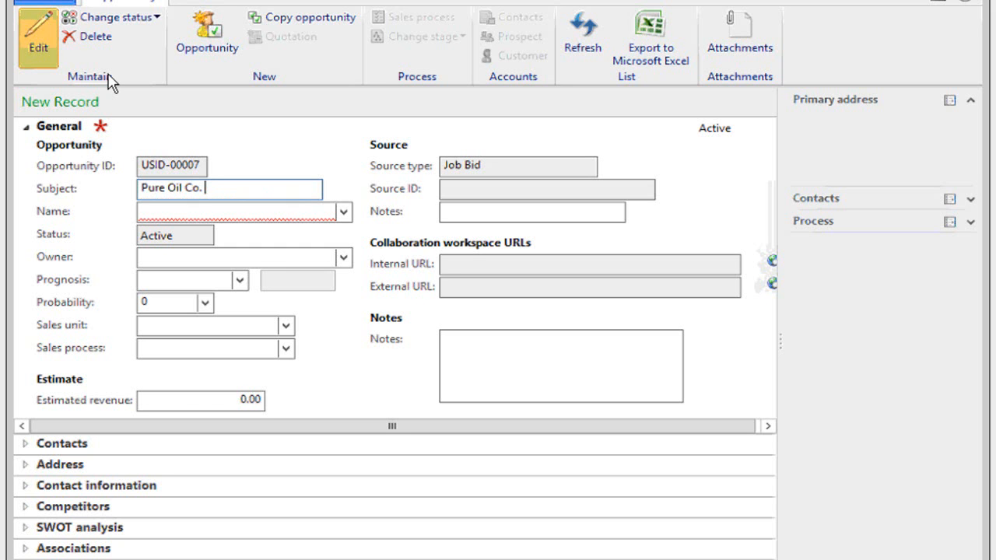
{"action": "type", "text": "California Pipeline"}
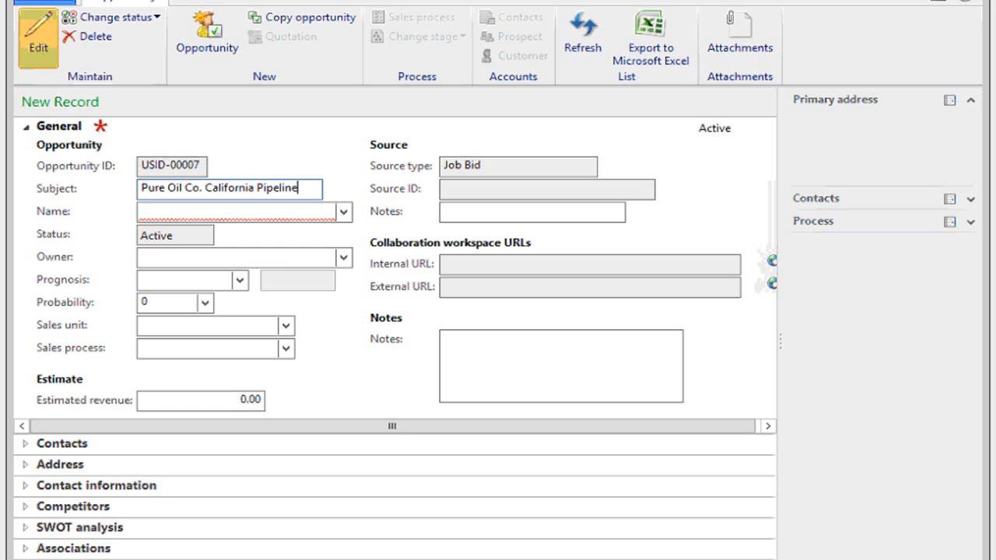
{"action": "key", "text": "Tab"}
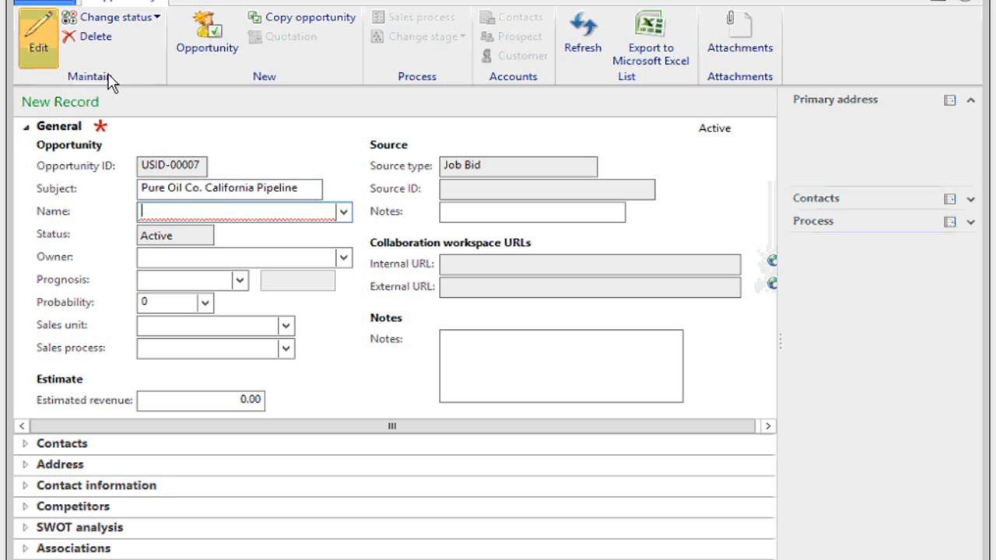
Set the opportunity's name to Pure Oil Company and assign the second listed employee as its owner.
{"action": "type", "text": "pure"}
{"action": "key", "text": "Tab"}
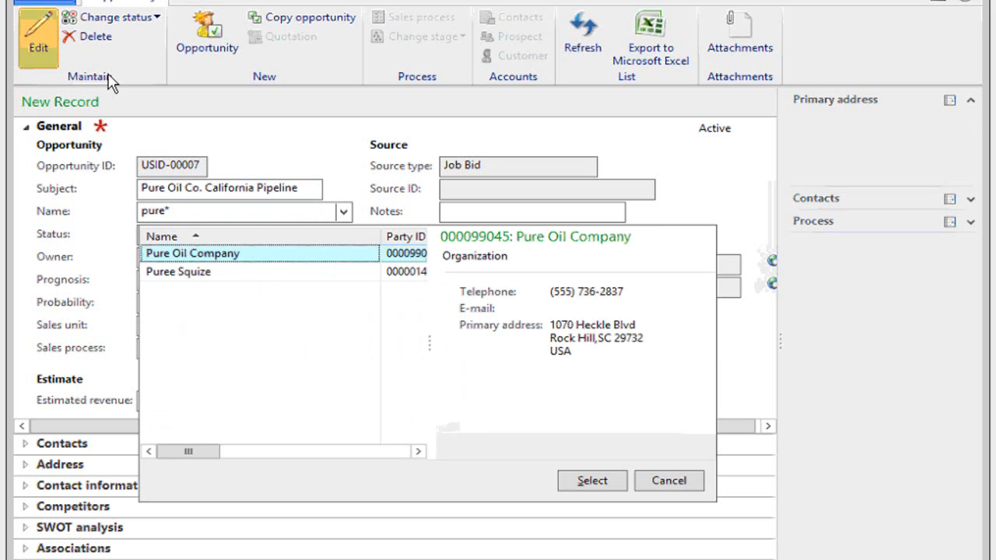
{"action": "key", "text": "Return"}
{"action": "key", "text": "Tab"}
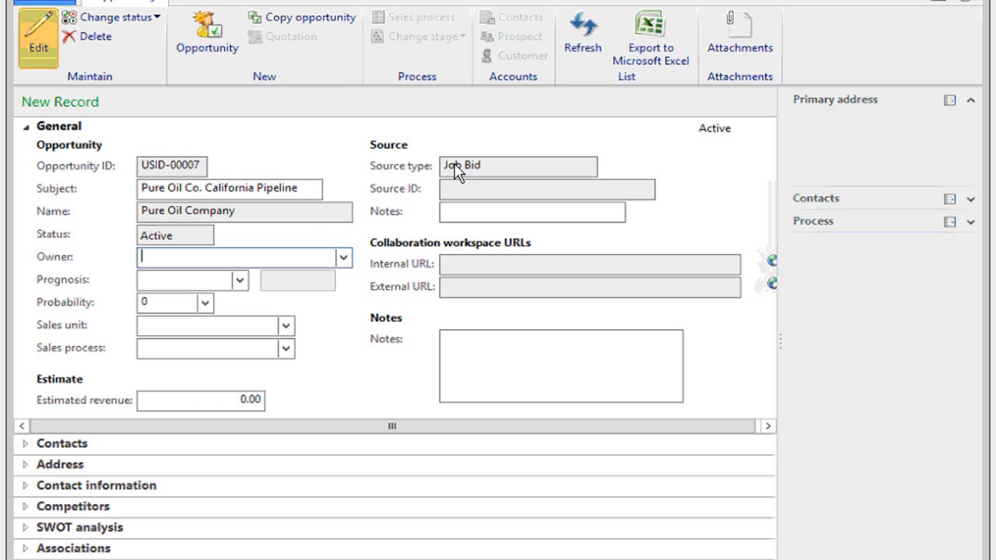
{"action": "left_click", "coordinate": [343, 257]}
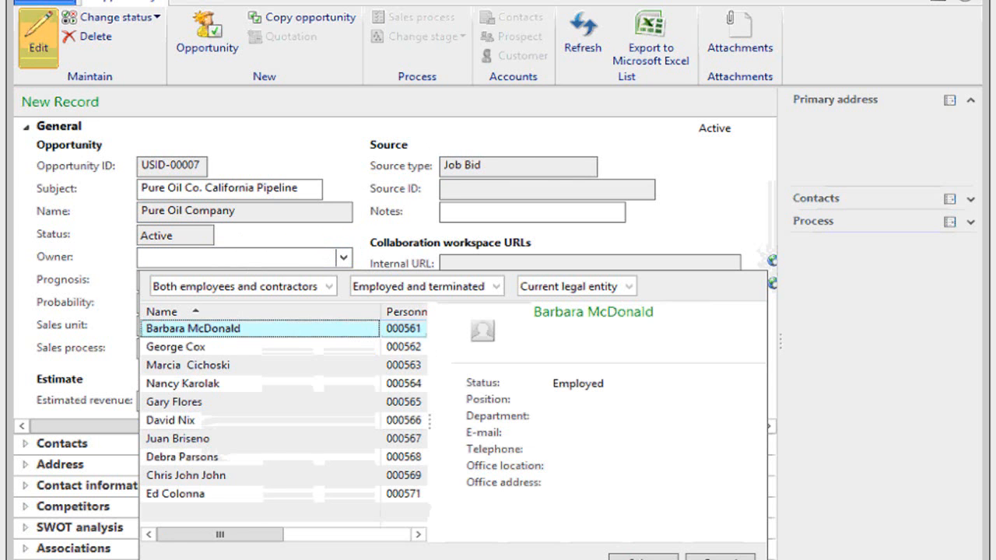
{"action": "left_click", "coordinate": [191, 347]}
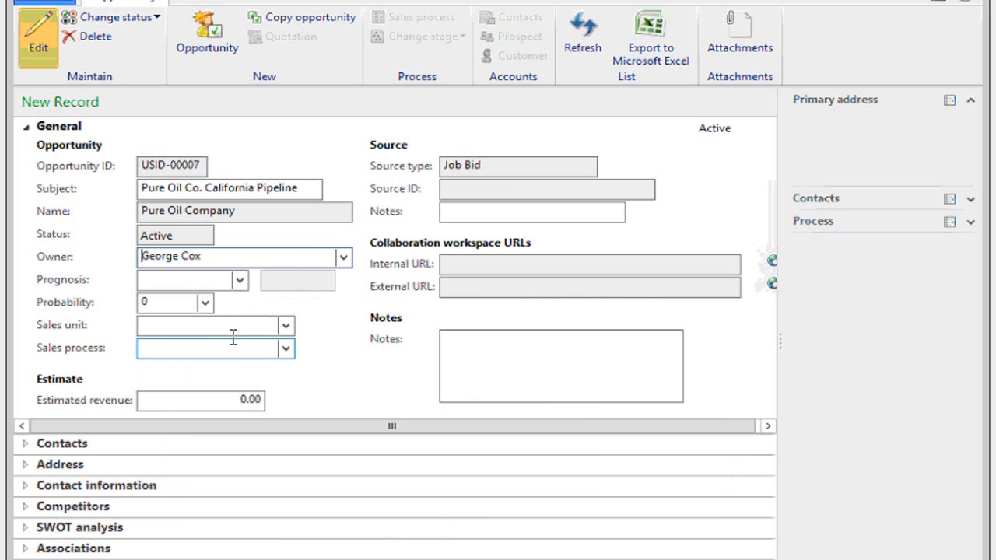
Check the available sales units and sales processes for the opportunity without choosing any.
{"action": "left_click", "coordinate": [284, 327]}
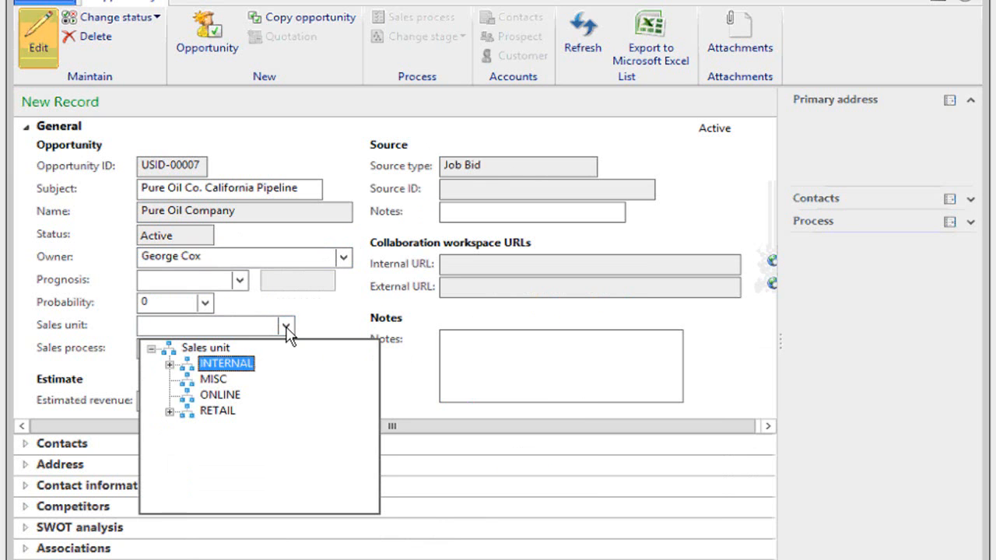
{"action": "left_click", "coordinate": [311, 319]}
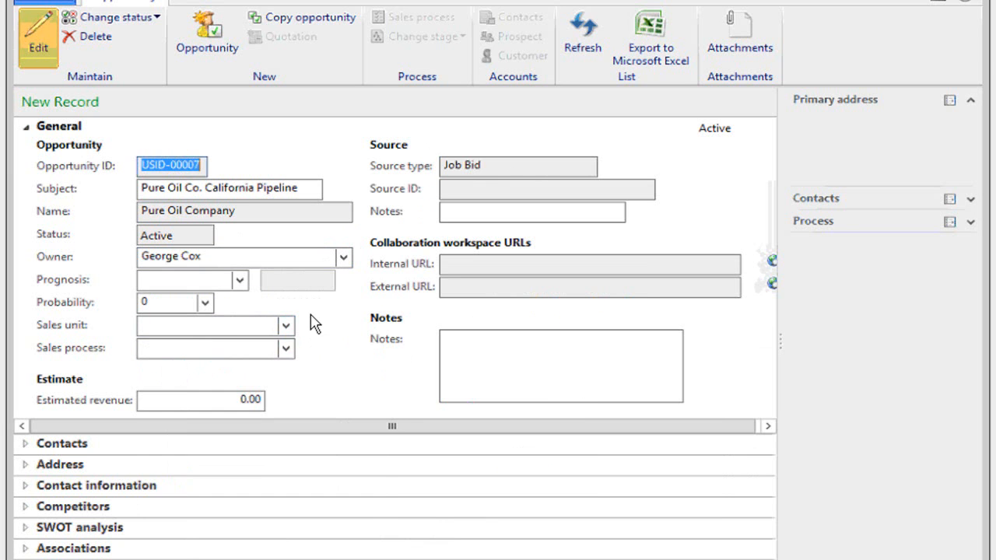
{"action": "left_click", "coordinate": [285, 349]}
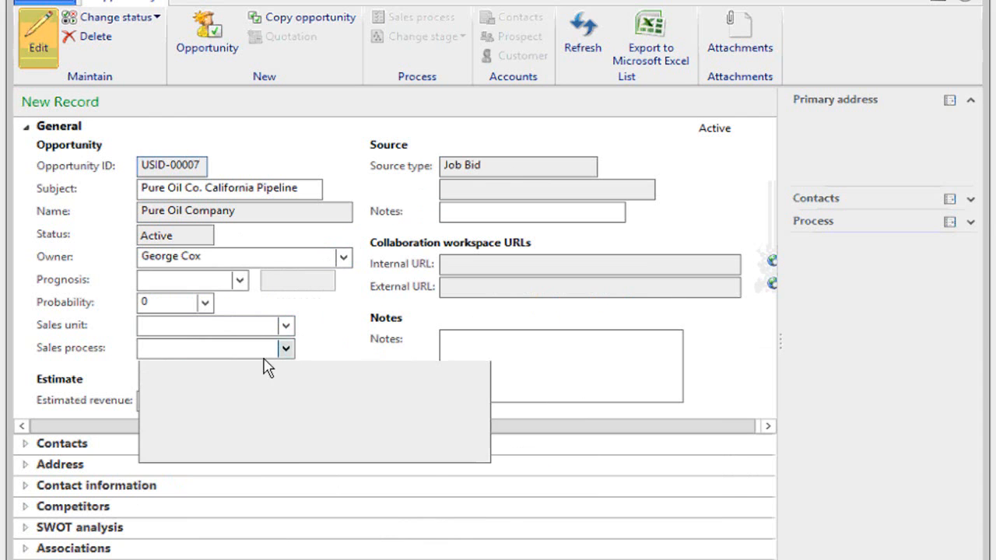
{"action": "left_click", "coordinate": [325, 358]}
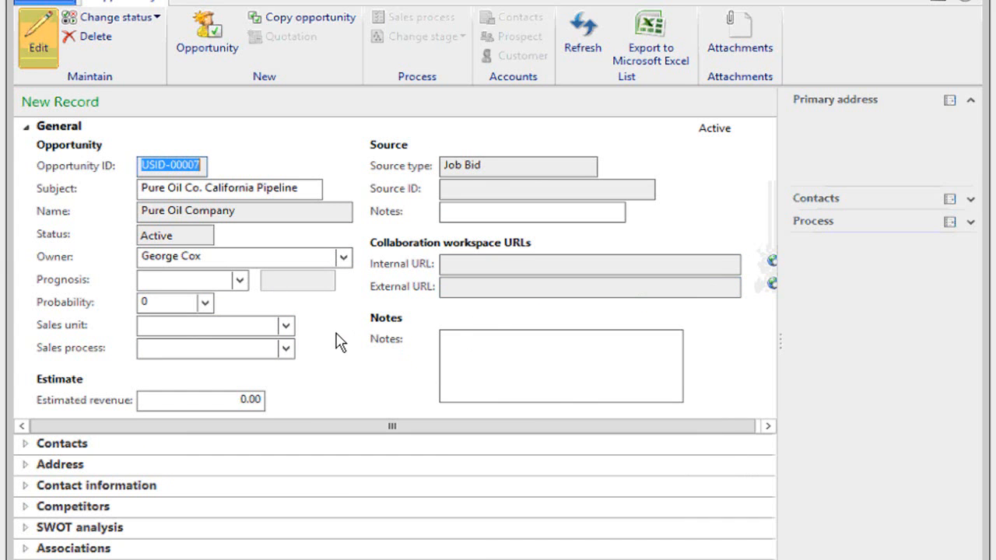
Save the opportunity and start a quotation from it, keeping Lead Contractor as the entity level.
{"action": "key", "text": "ctrl+s"}
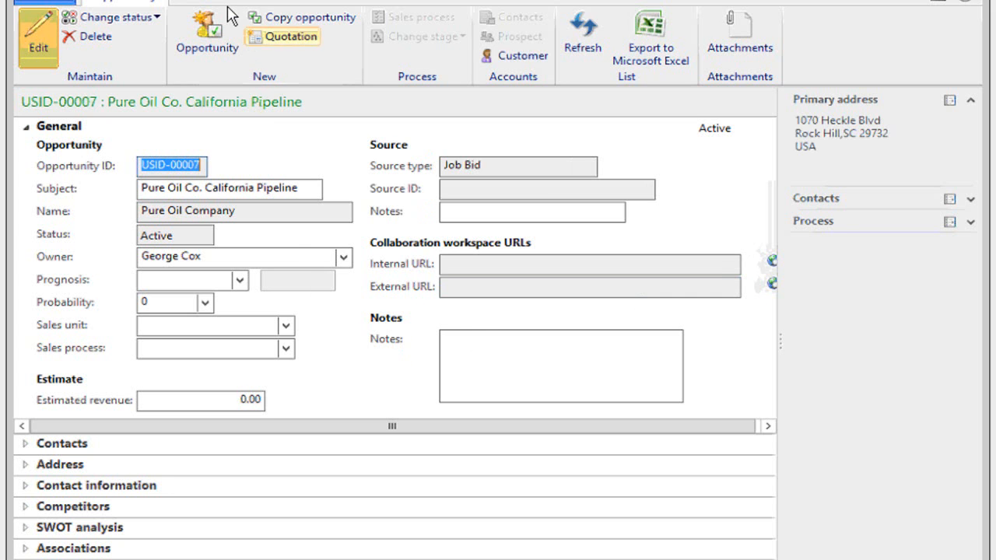
{"action": "left_click", "coordinate": [292, 45]}
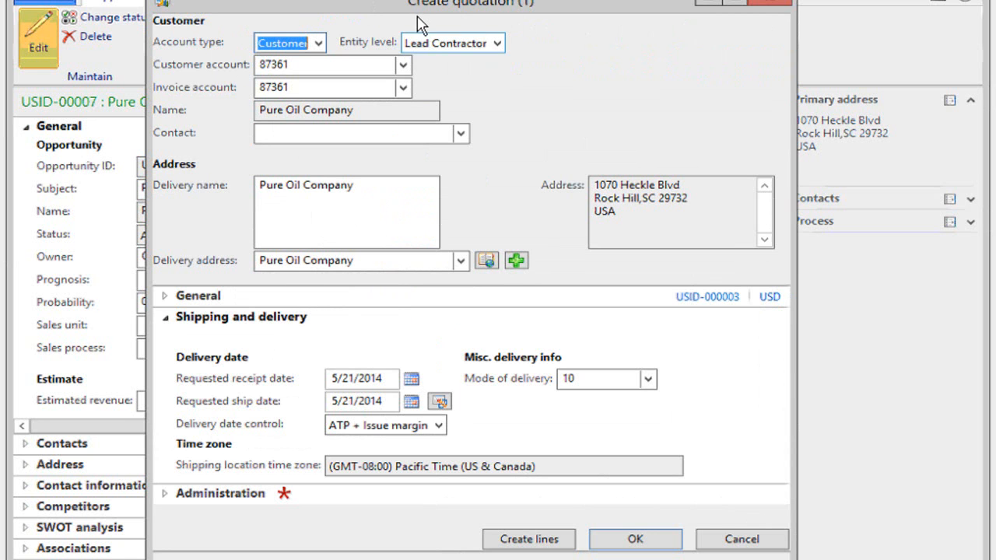
{"action": "left_click", "coordinate": [497, 44]}
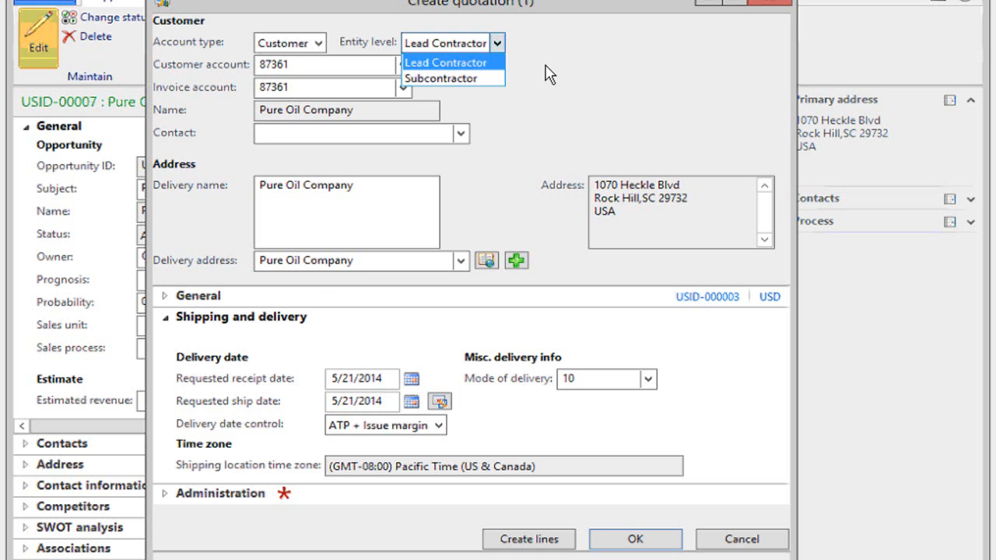
{"action": "left_click", "coordinate": [503, 112]}
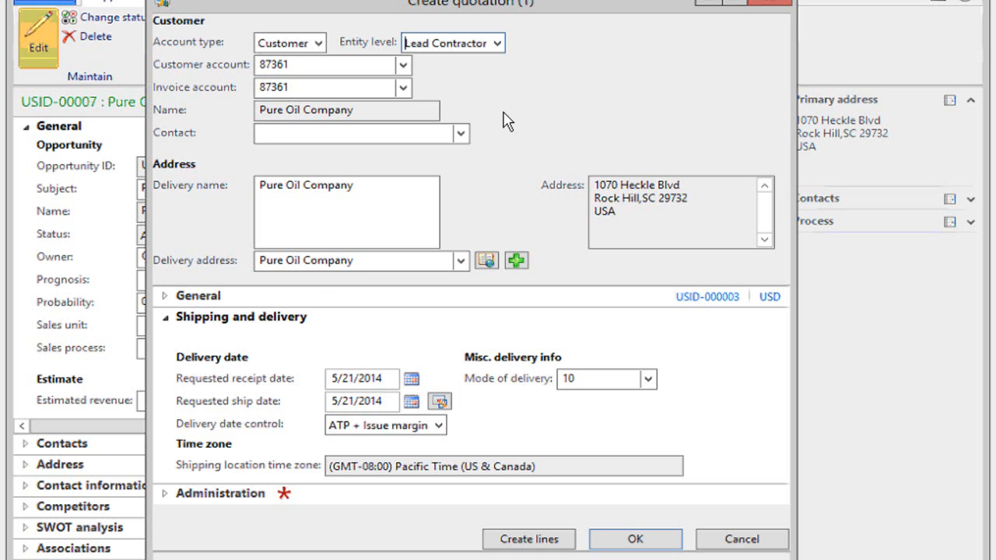
Set the quotation's storage dimensions to site 01 and warehouse 078.
{"action": "left_click", "coordinate": [165, 296]}
{"action": "left_click", "coordinate": [615, 387]}
{"action": "type", "text": "01"}
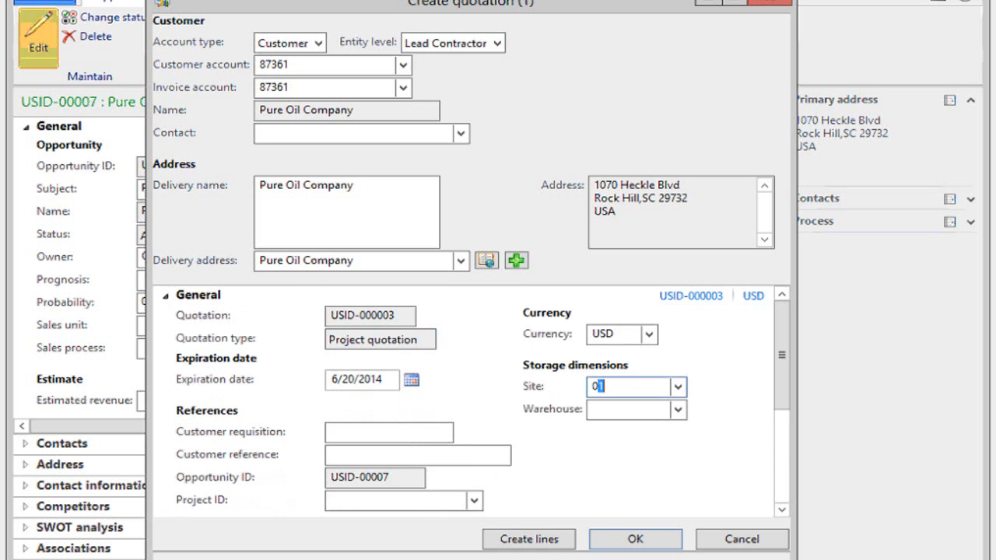
{"action": "key", "text": "Tab"}
{"action": "type", "text": "078"}
{"action": "key", "text": "Tab"}
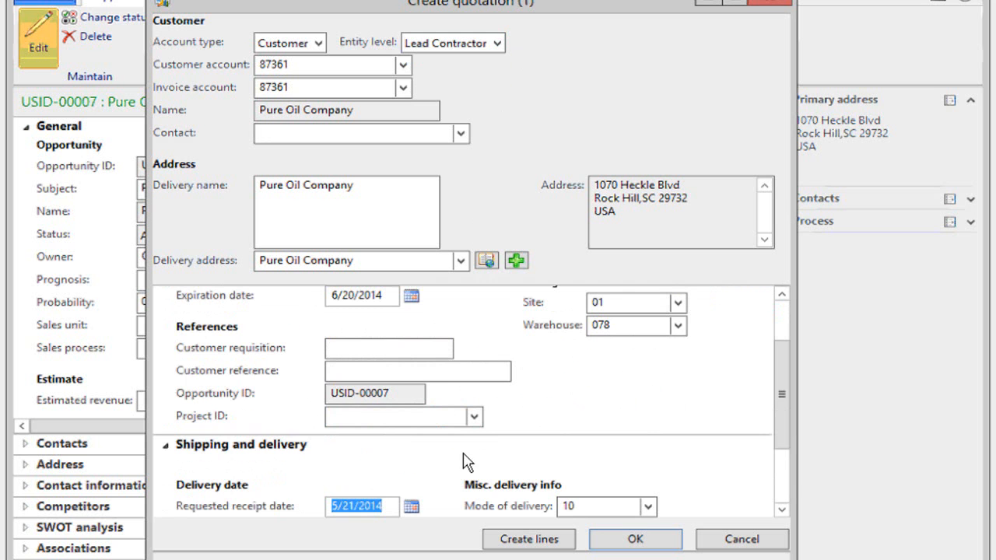
Set the quotation's language to en-us and create the quotation, proceeding to its lines.
{"action": "scroll", "coordinate": [776, 469], "scroll_direction": "down", "scroll_amount": 3}
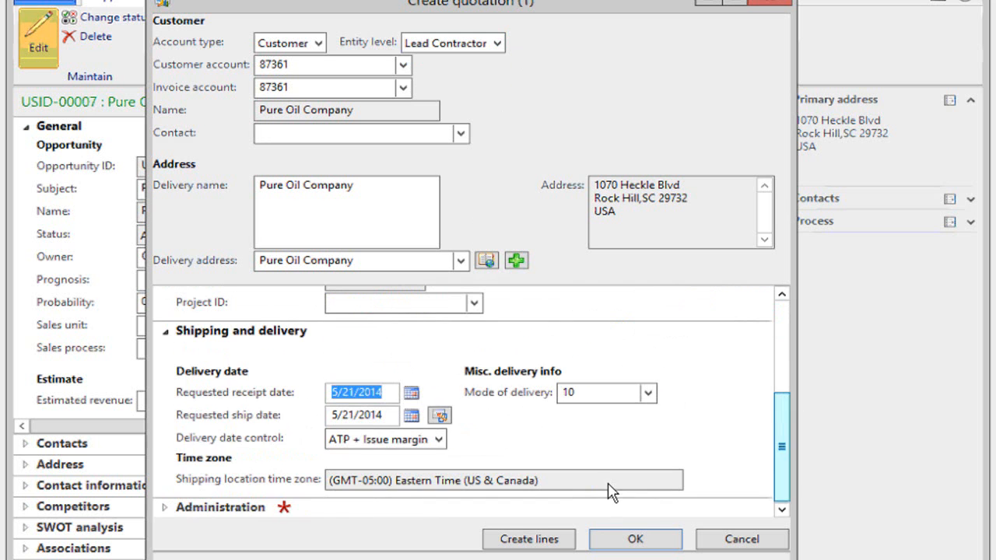
{"action": "left_click", "coordinate": [165, 510]}
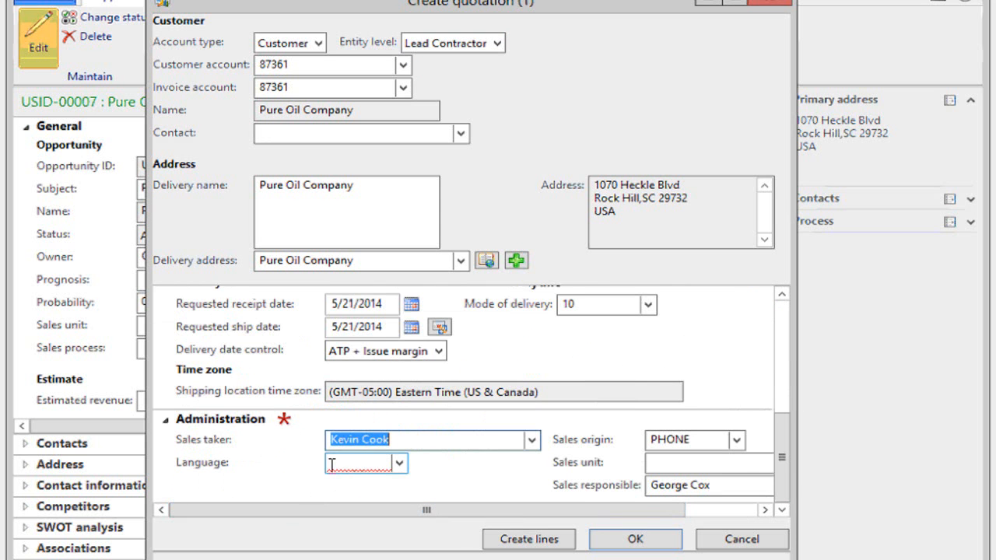
{"action": "left_click", "coordinate": [385, 462]}
{"action": "type", "text": "en-us"}
{"action": "left_click", "coordinate": [544, 535]}
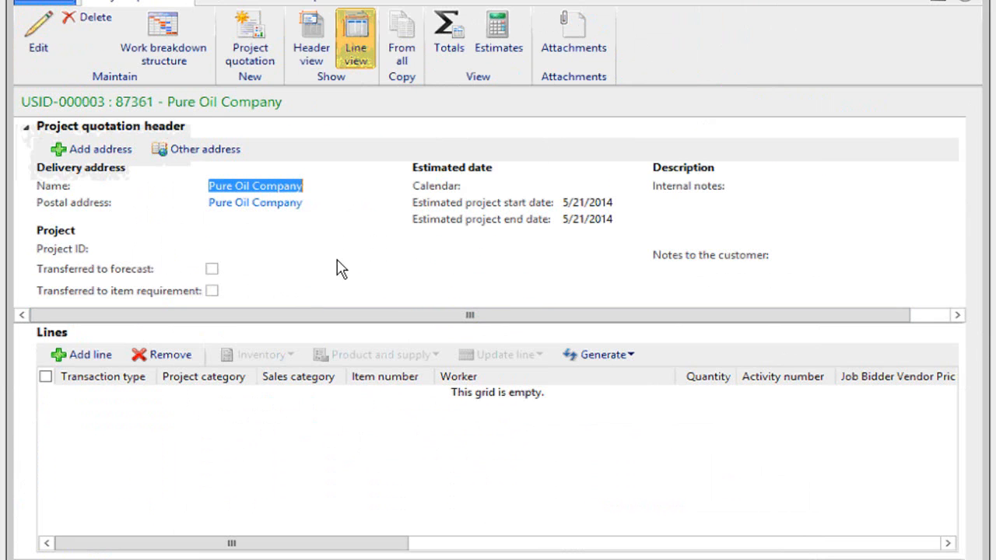
Add a quotation line with transaction type Item and project category ProjItem.
{"action": "left_click", "coordinate": [103, 354]}
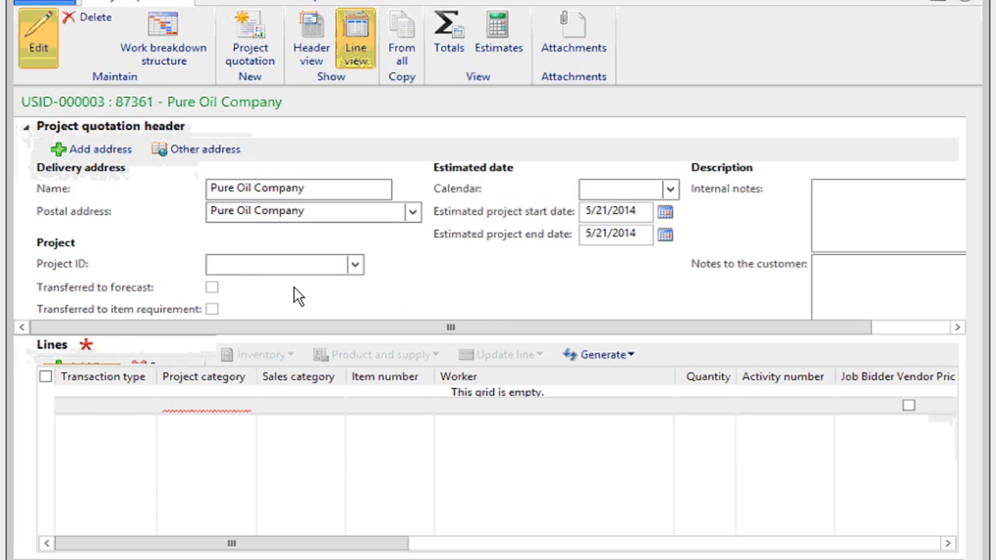
{"action": "left_click", "coordinate": [147, 406]}
{"action": "left_click", "coordinate": [86, 471]}
{"action": "left_click", "coordinate": [243, 405]}
{"action": "left_click", "coordinate": [245, 405]}
{"action": "left_click", "coordinate": [192, 207]}
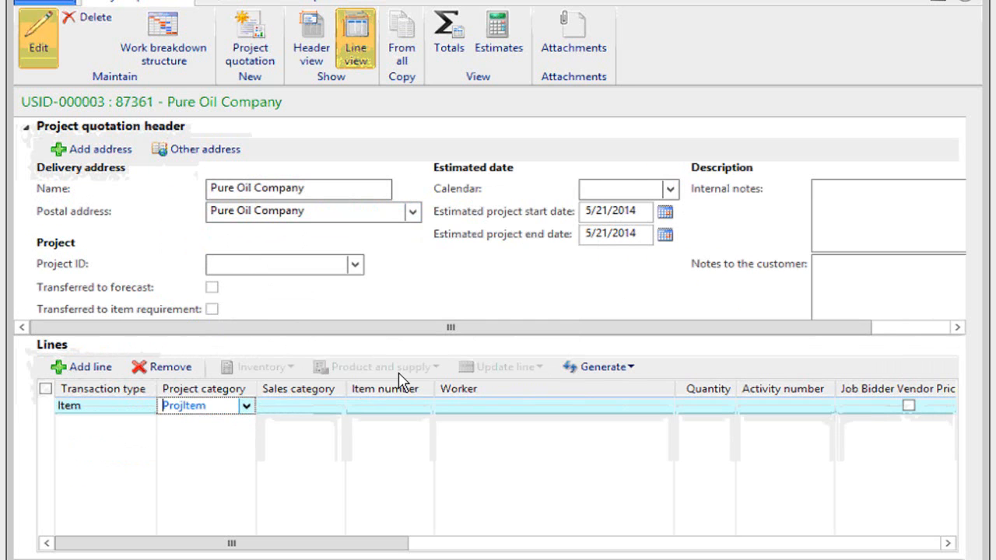
Leave the line's sales category blank and select 9900WELL as its item number.
{"action": "key", "text": "Tab"}
{"action": "key", "text": "Tab"}
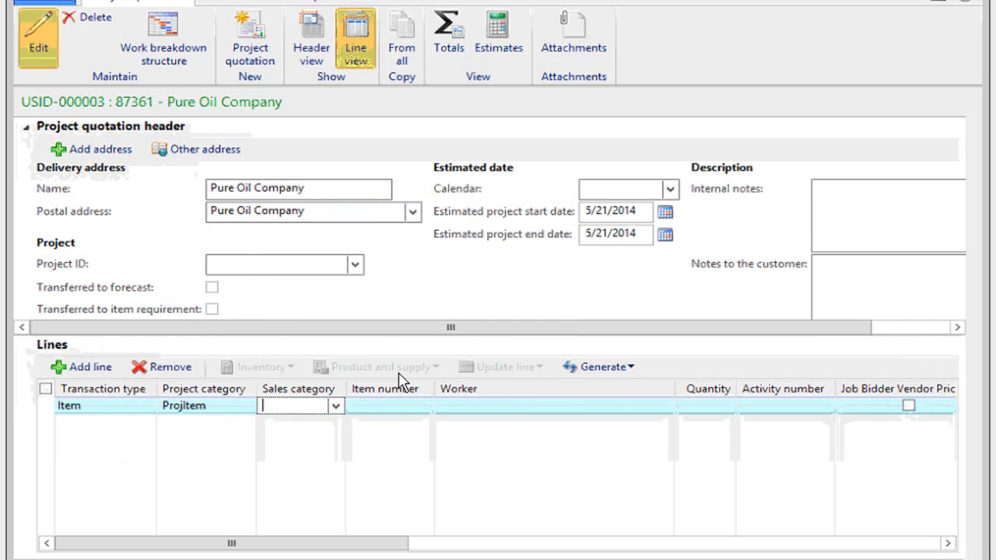
{"action": "key", "text": "alt+Down"}
{"action": "key", "text": "ctrl+End"}
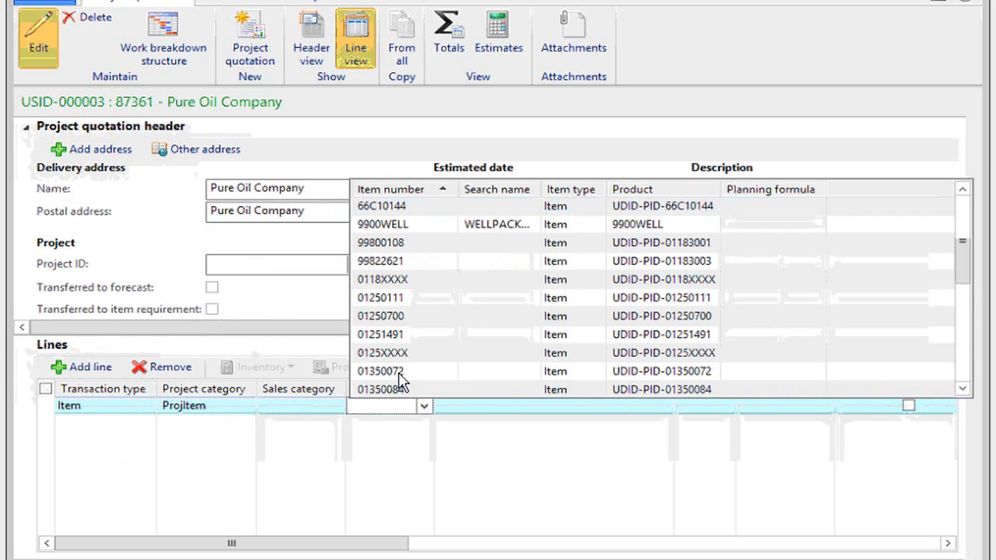
{"action": "key", "text": "Up"}
{"action": "key", "text": "Up"}
{"action": "key", "text": "Up"}
{"action": "key", "text": "Up"}
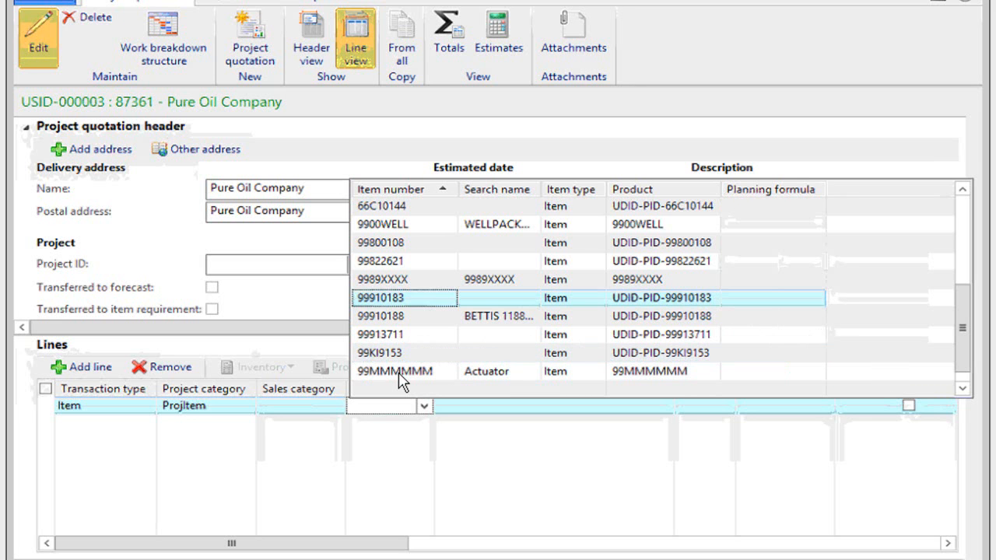
{"action": "key", "text": "Up"}
{"action": "key", "text": "Up"}
{"action": "key", "text": "Up"}
{"action": "key", "text": "Up"}
{"action": "key", "text": "Return"}
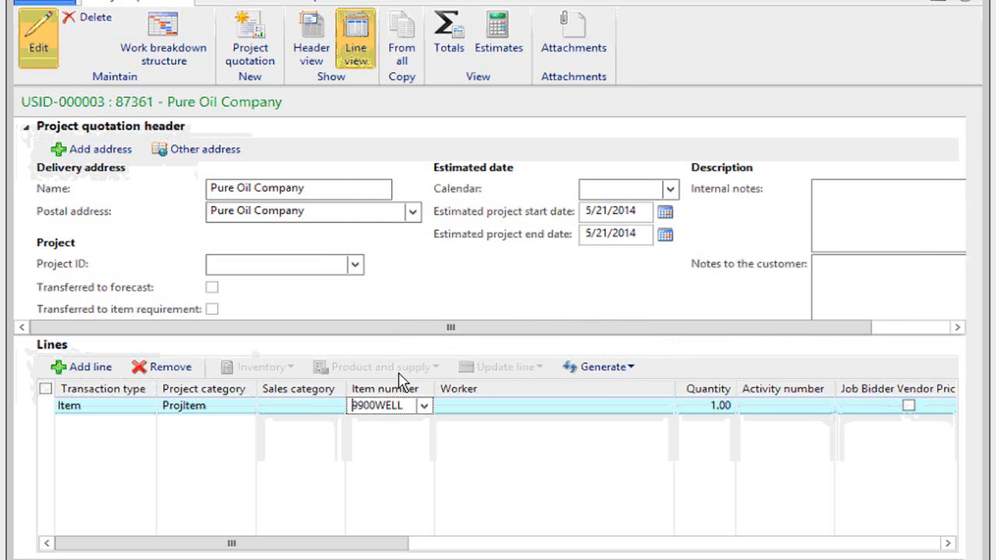
View the product details of item 9900WELL from the quotation line.
{"action": "right_click", "coordinate": [377, 407]}
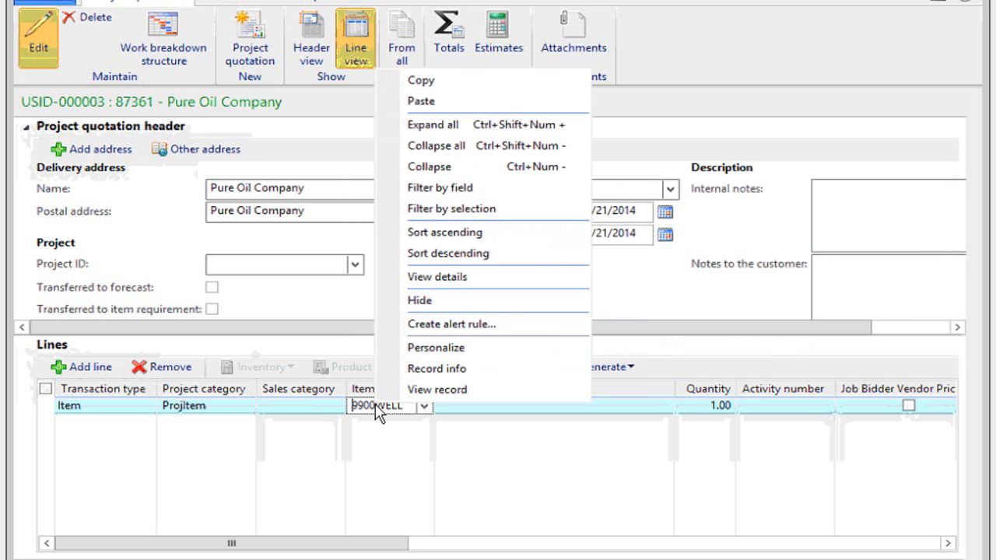
{"action": "left_click", "coordinate": [444, 275]}
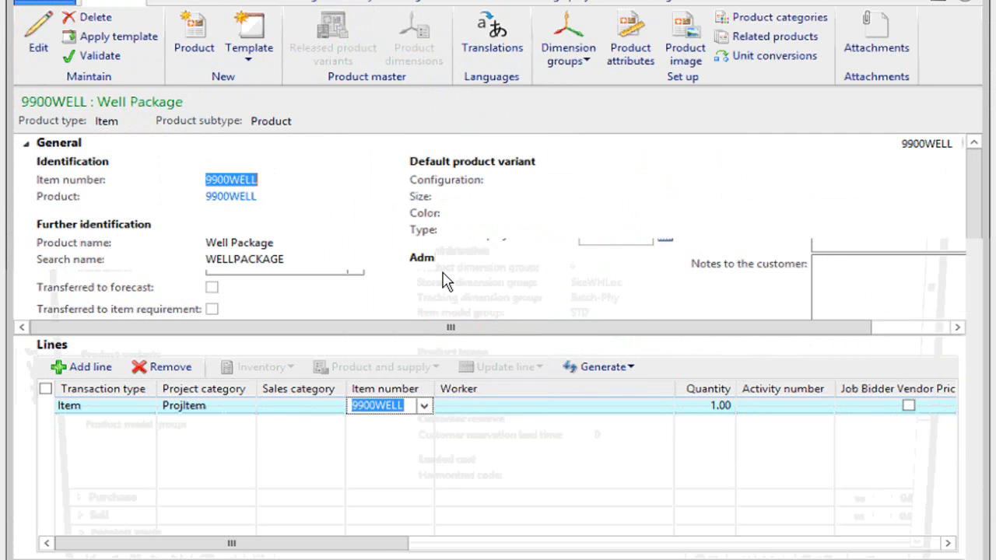
{"action": "scroll", "coordinate": [280, 453], "scroll_direction": "down", "scroll_amount": 3}
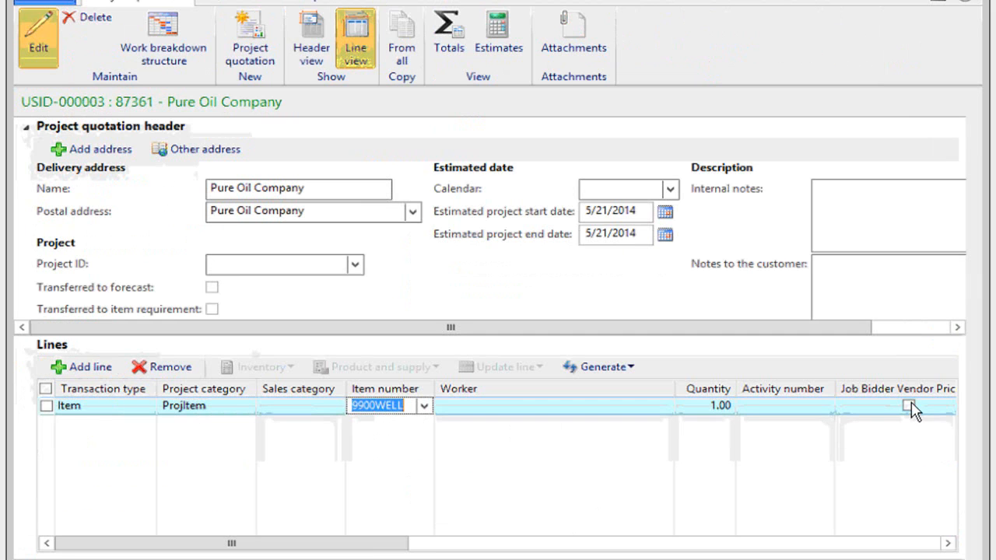
Add a second quotation line with transaction type Item and project category ProjItem, leaving its sales category blank.
{"action": "left_click_drag", "start_coordinate": [405, 542], "coordinate": [575, 543]}
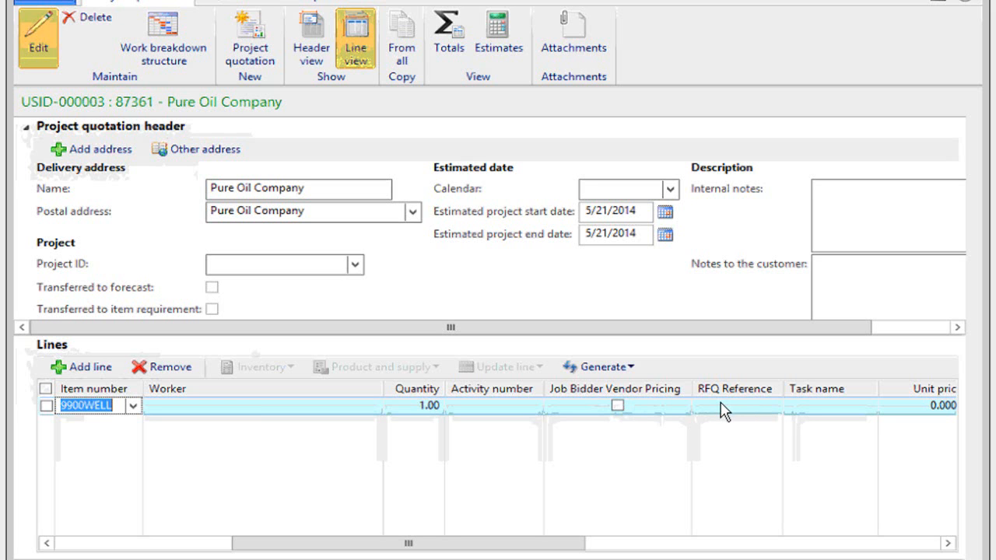
{"action": "left_click_drag", "start_coordinate": [550, 544], "coordinate": [460, 545]}
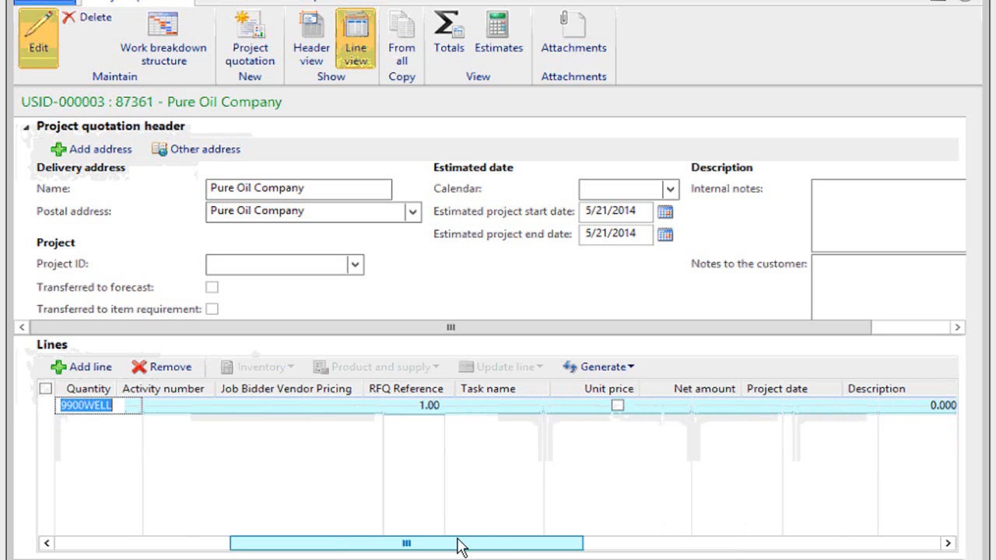
{"action": "left_click", "coordinate": [84, 367]}
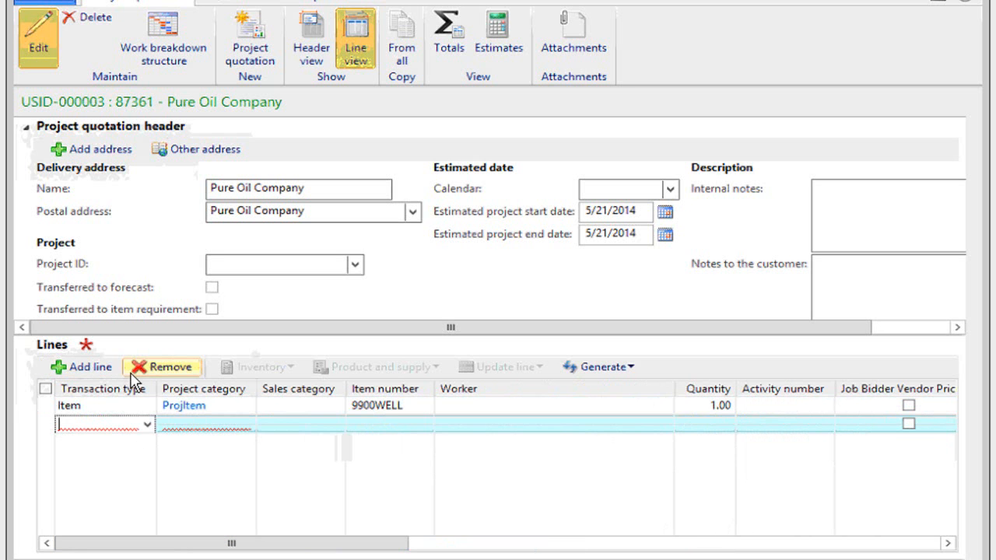
{"action": "left_click", "coordinate": [146, 424]}
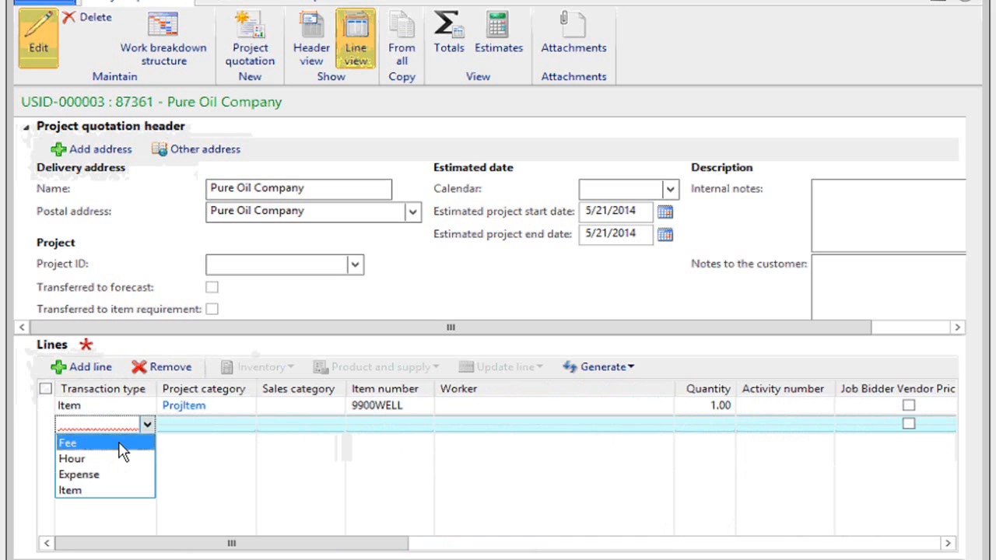
{"action": "key", "text": "i"}
{"action": "key", "text": "Tab"}
{"action": "type", "text": "ProjItem"}
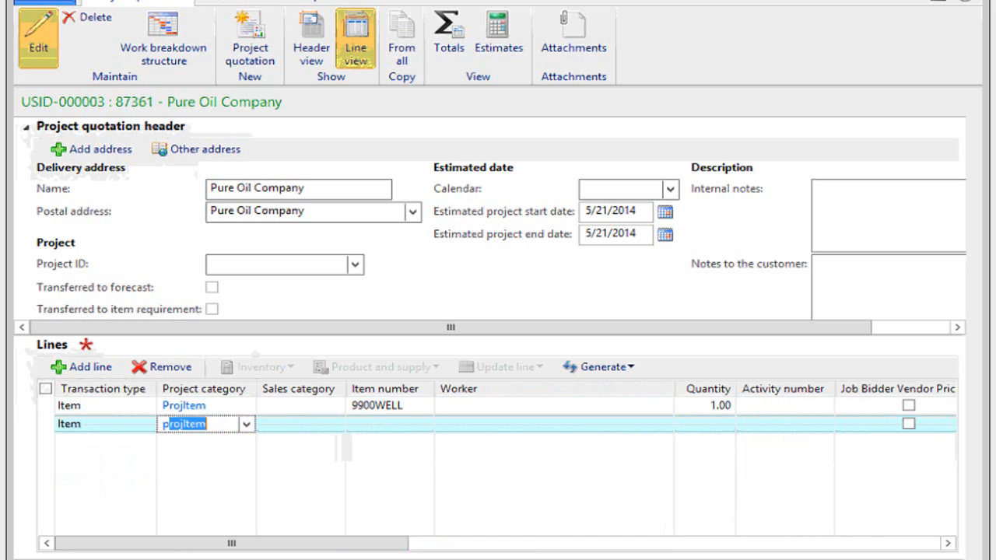
{"action": "key", "text": "Tab"}
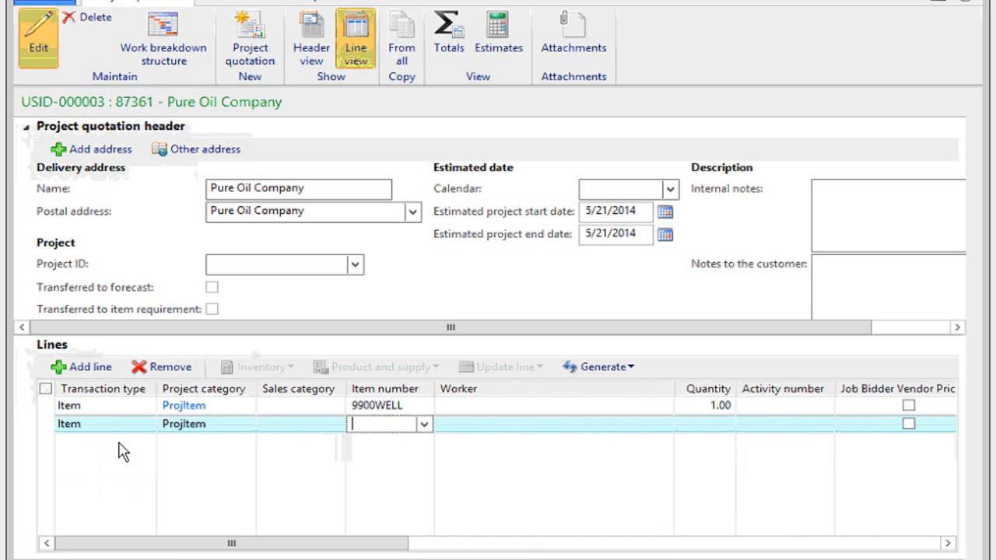
Set the second line's item number to 03020170 and its quantity to 100.
{"action": "type", "text": "03020170"}
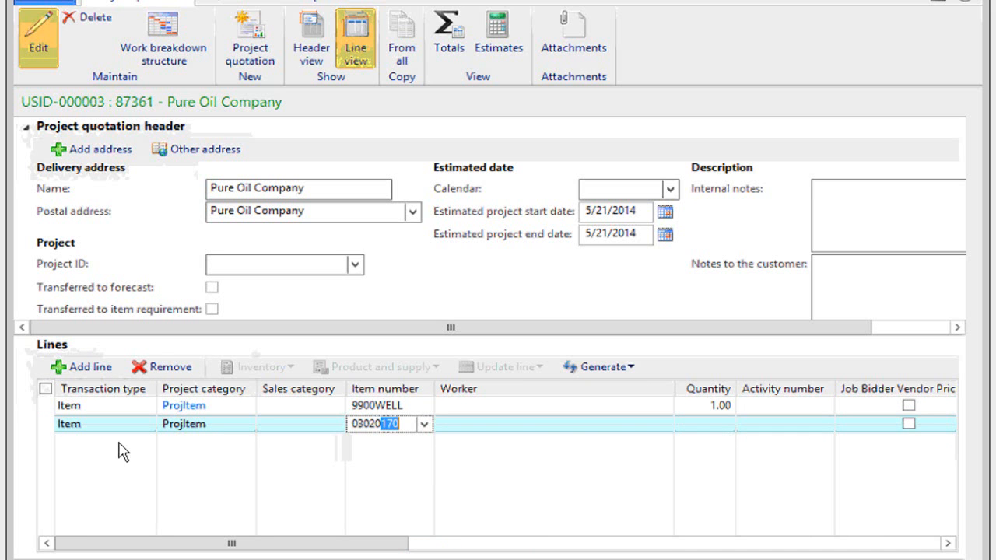
{"action": "key", "text": "Tab"}
{"action": "key", "text": "Tab"}
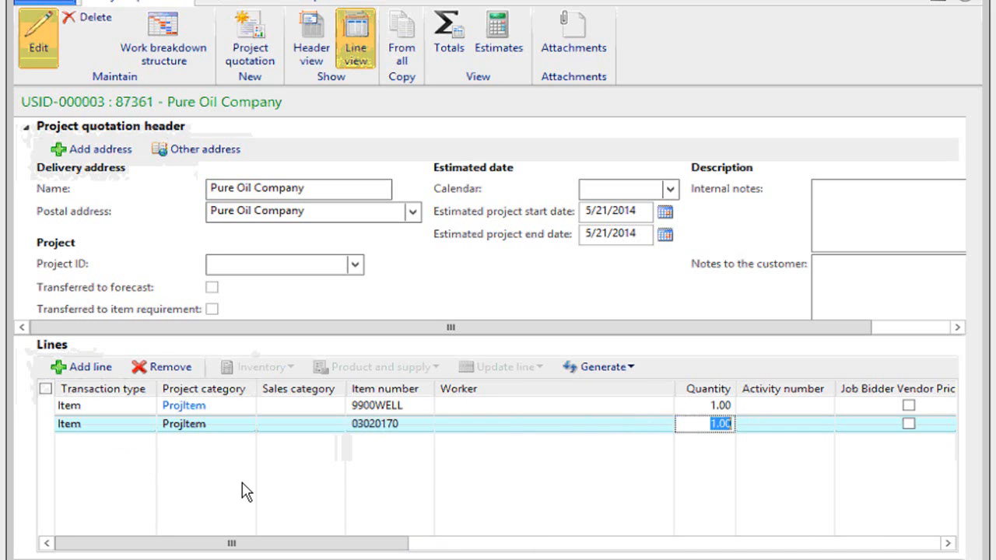
{"action": "type", "text": "100"}
{"action": "key", "text": "Tab"}
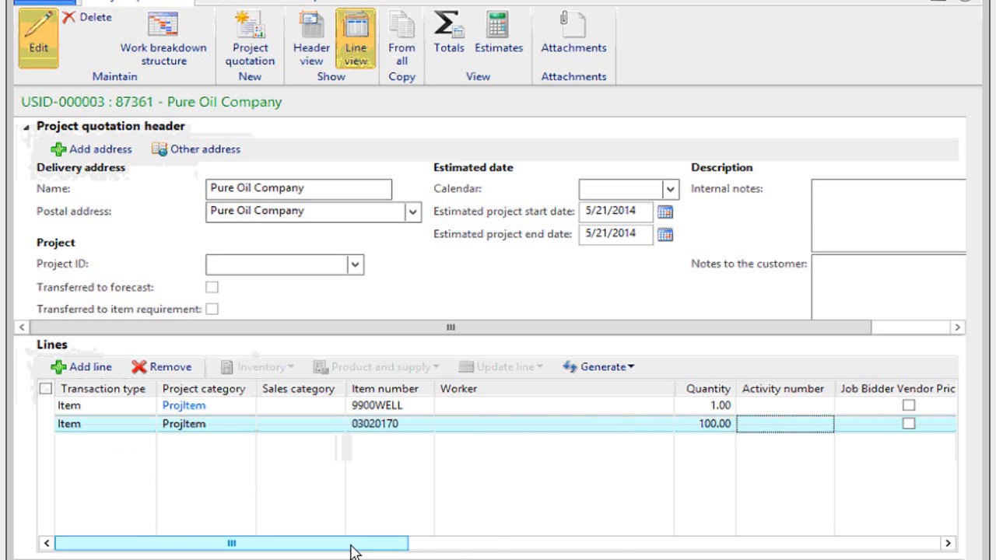
In item 03020170's line details, set the Cost/Price Status to RFQ Response Cost + Margin and enable Job Bidder Vendor Pricing.
{"action": "left_click", "coordinate": [450, 545]}
{"action": "left_click", "coordinate": [621, 547]}
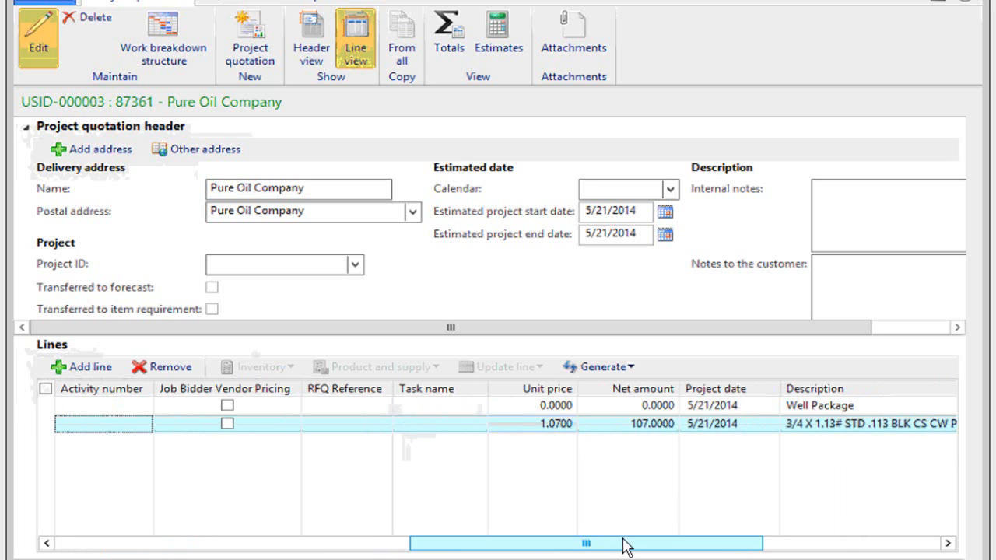
{"action": "left_click_drag", "start_coordinate": [666, 543], "coordinate": [160, 550]}
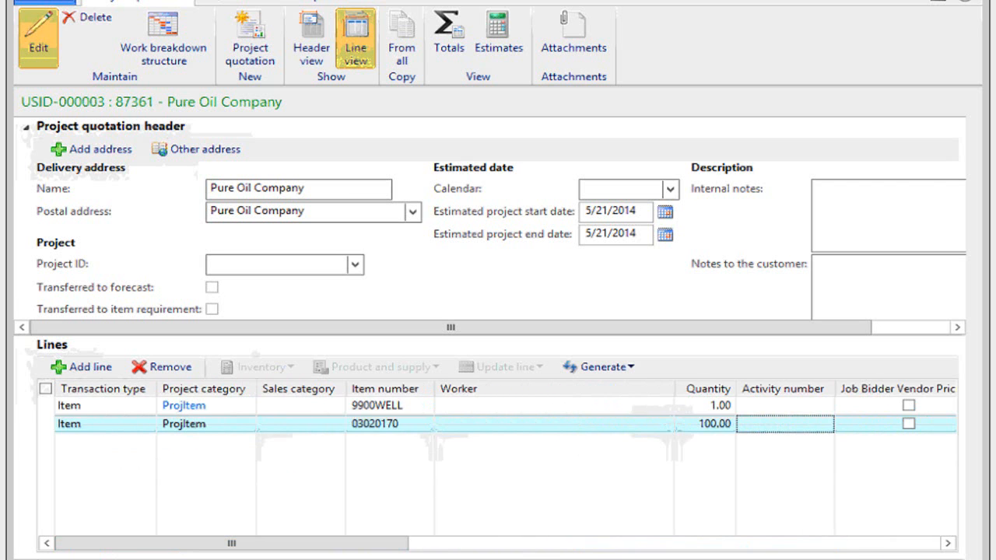
{"action": "left_click", "coordinate": [67, 559]}
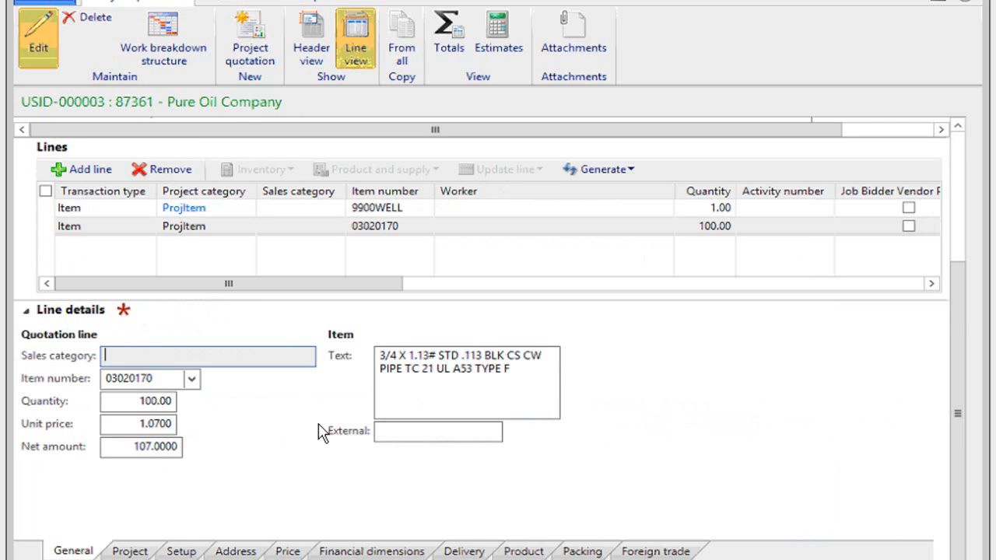
{"action": "left_click", "coordinate": [288, 551]}
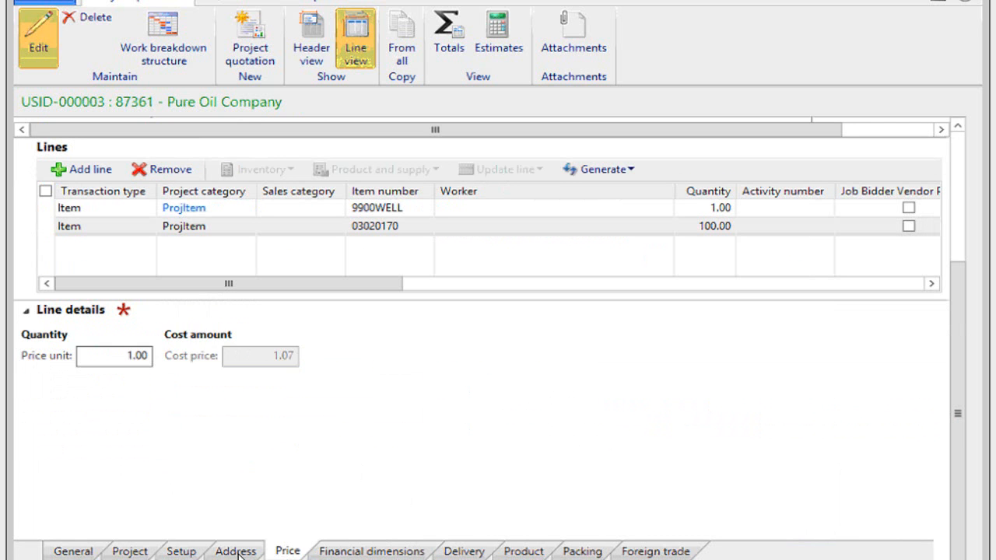
{"action": "left_click", "coordinate": [181, 551]}
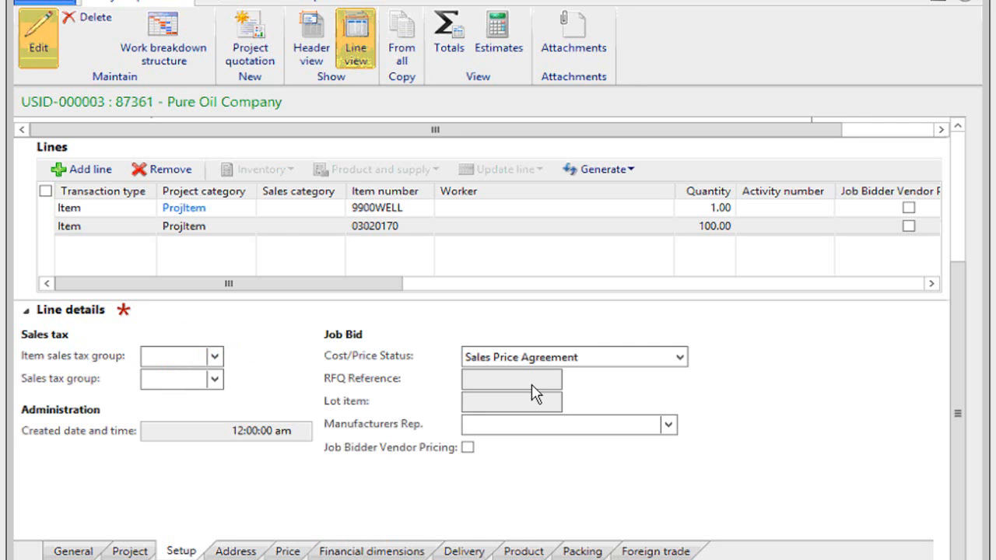
{"action": "left_click", "coordinate": [679, 358]}
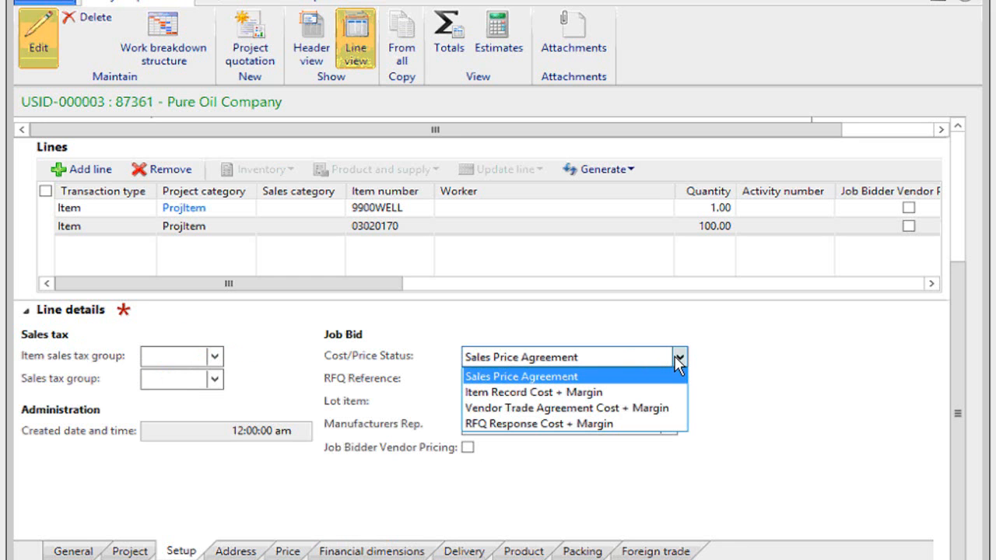
{"action": "left_click", "coordinate": [578, 423]}
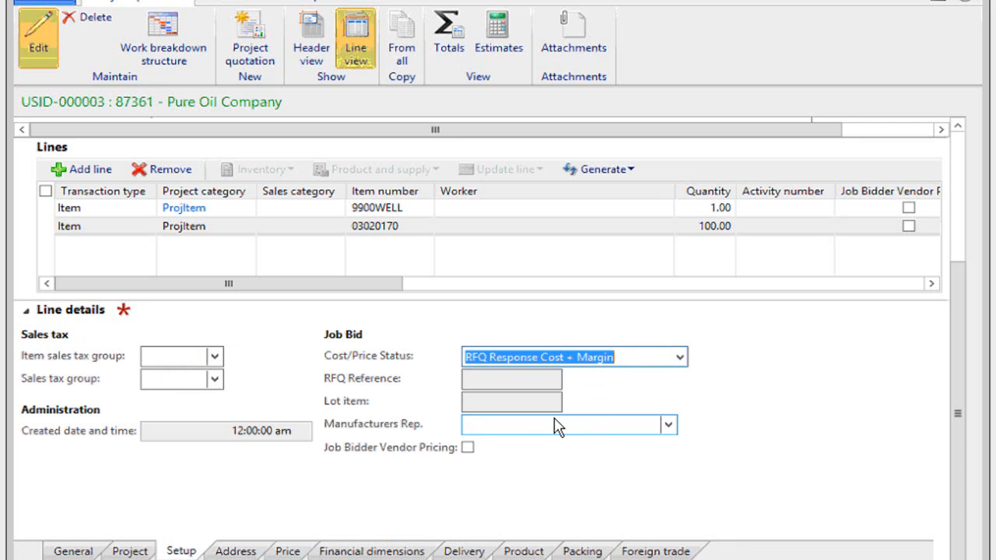
{"action": "left_click", "coordinate": [467, 448]}
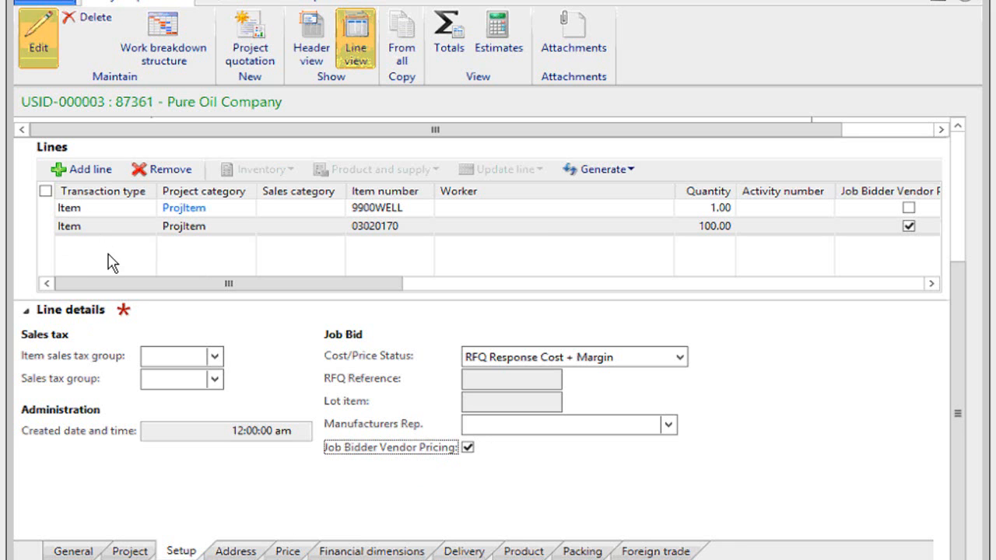
Collapse the line details and set the quotation header's estimated date calendar to DEFAULT.
{"action": "left_click", "coordinate": [28, 315]}
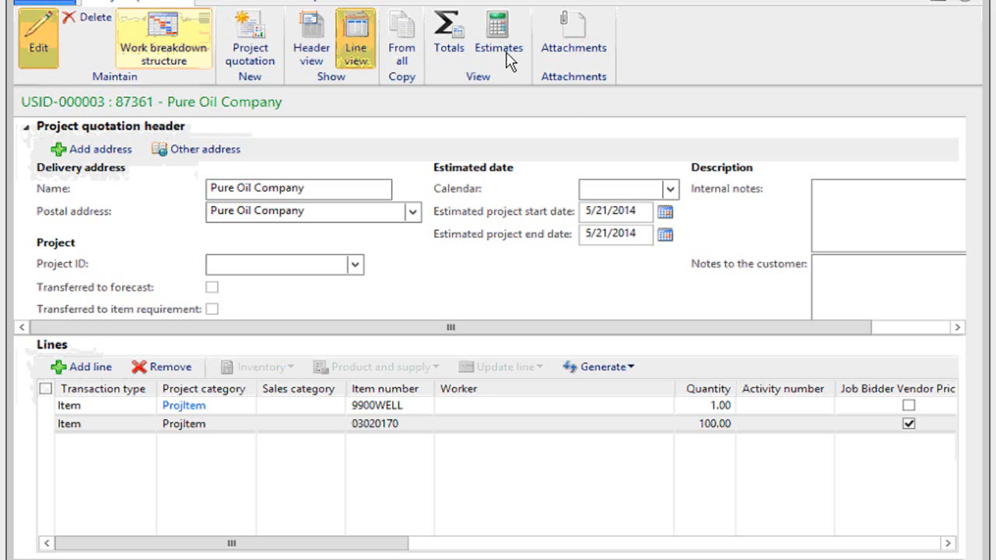
{"action": "left_click", "coordinate": [670, 188]}
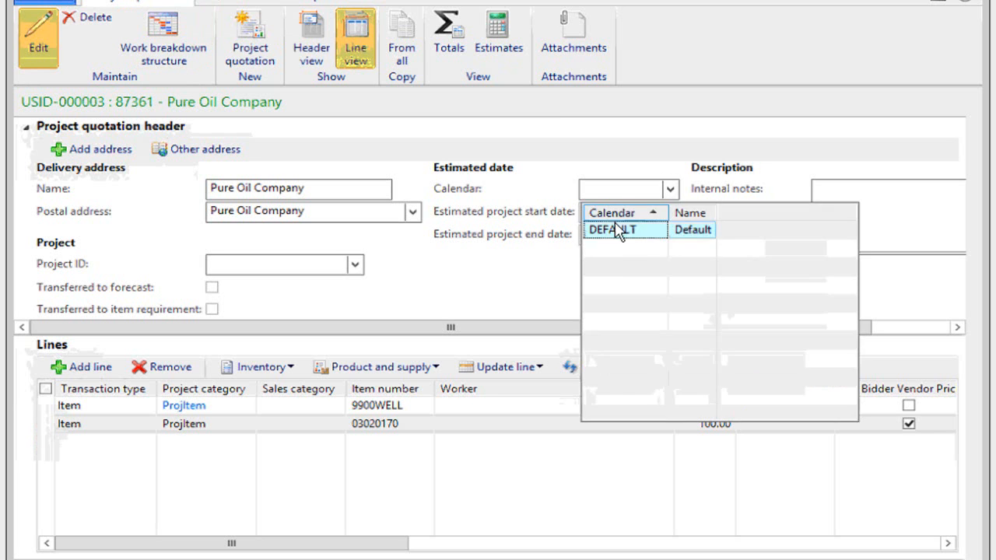
{"action": "left_click", "coordinate": [615, 225]}
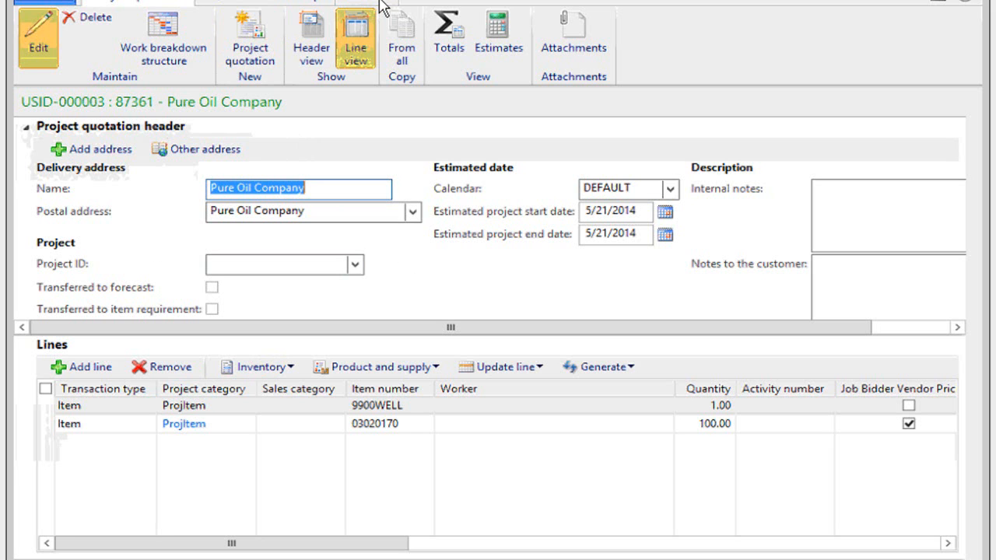
Start a new Job Bid Request for quotation from the project quotation and set its language to en-us.
{"action": "left_click", "coordinate": [381, 3]}
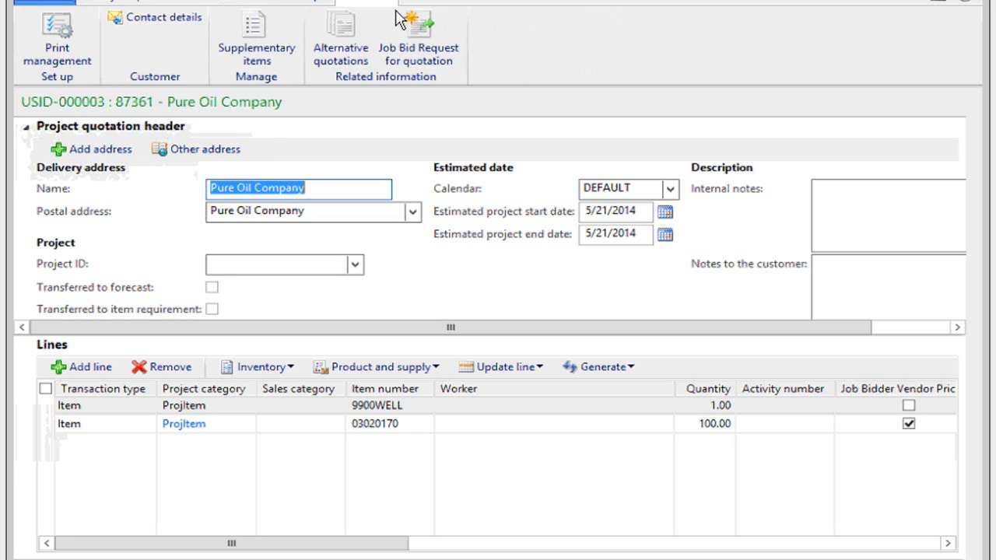
{"action": "left_click", "coordinate": [423, 38]}
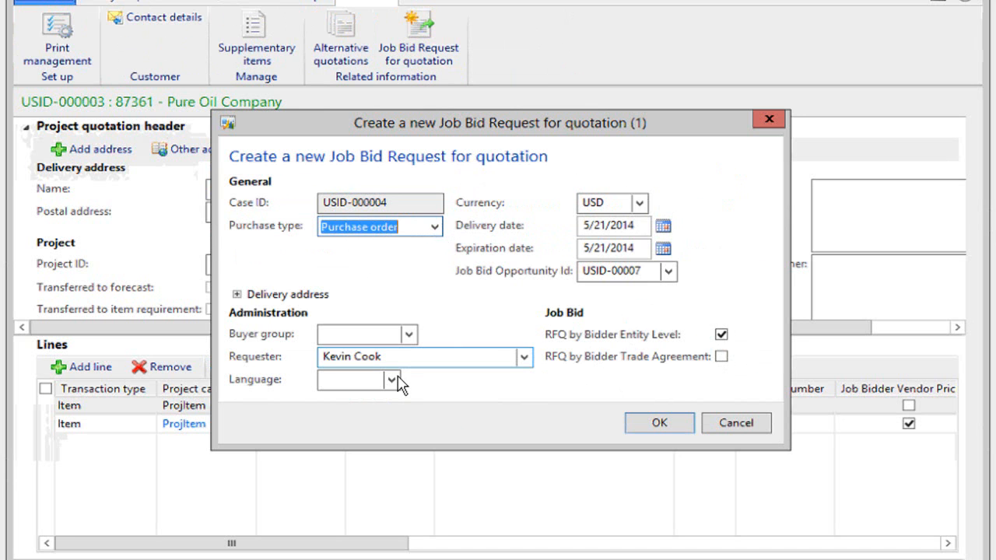
{"action": "left_click", "coordinate": [371, 381]}
{"action": "type", "text": "en-u"}
{"action": "mouse_move", "coordinate": [400, 356]}
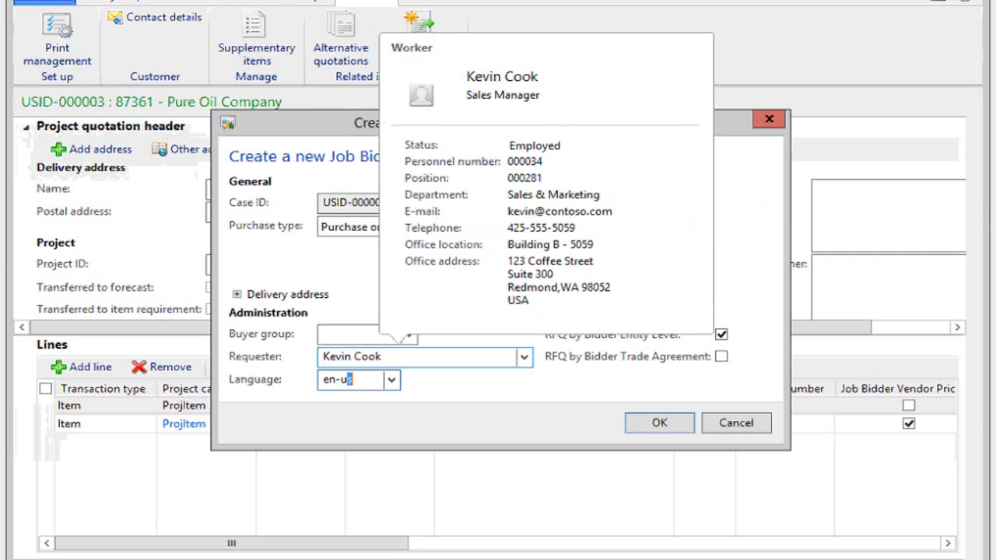
{"action": "type", "text": "s"}
{"action": "key", "text": "Tab"}
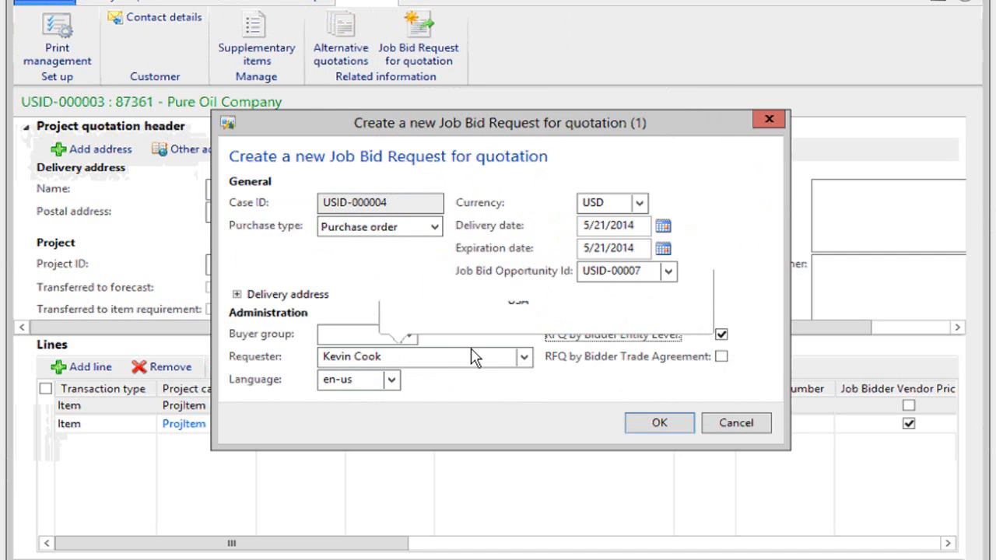
Keep Purchase order as the purchase type, create the job bid request for quotation, and close the information message.
{"action": "left_click", "coordinate": [485, 346]}
{"action": "left_click", "coordinate": [440, 227]}
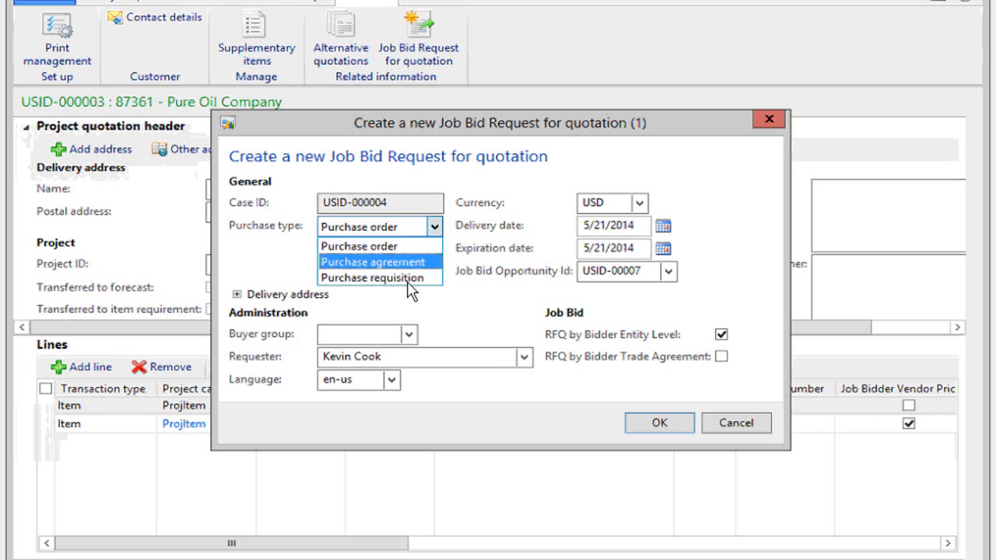
{"action": "left_click", "coordinate": [455, 311]}
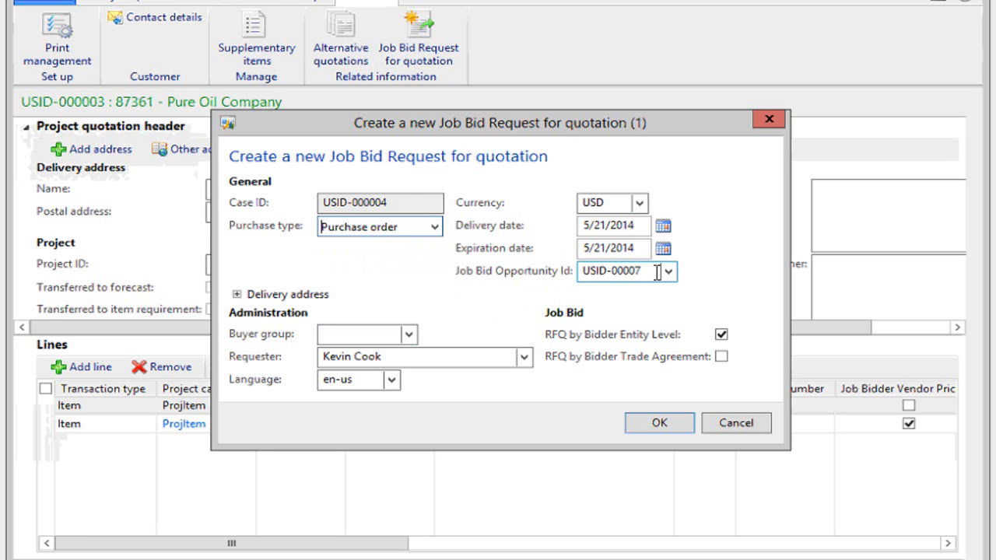
{"action": "mouse_move", "coordinate": [657, 273]}
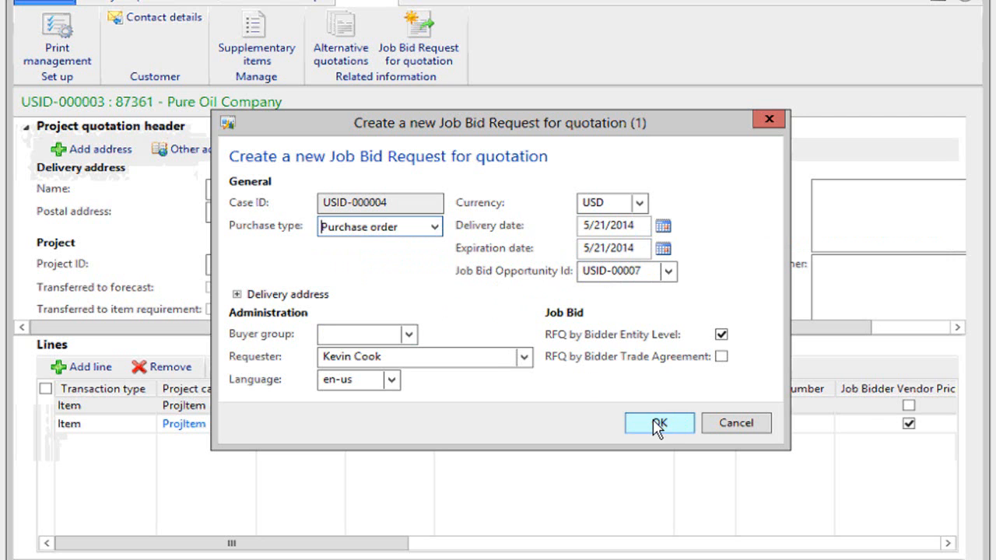
{"action": "key", "text": "Return"}
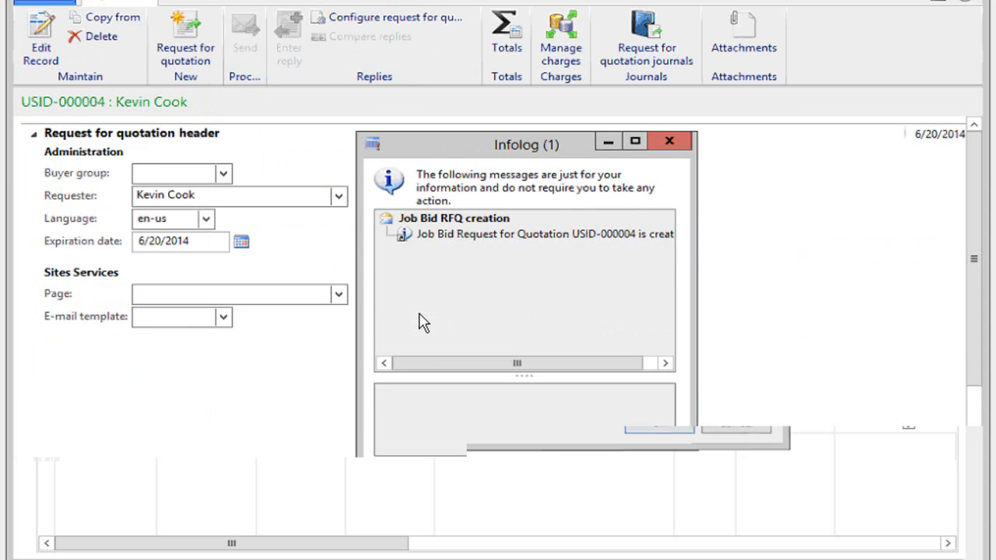
{"action": "left_click", "coordinate": [670, 142]}
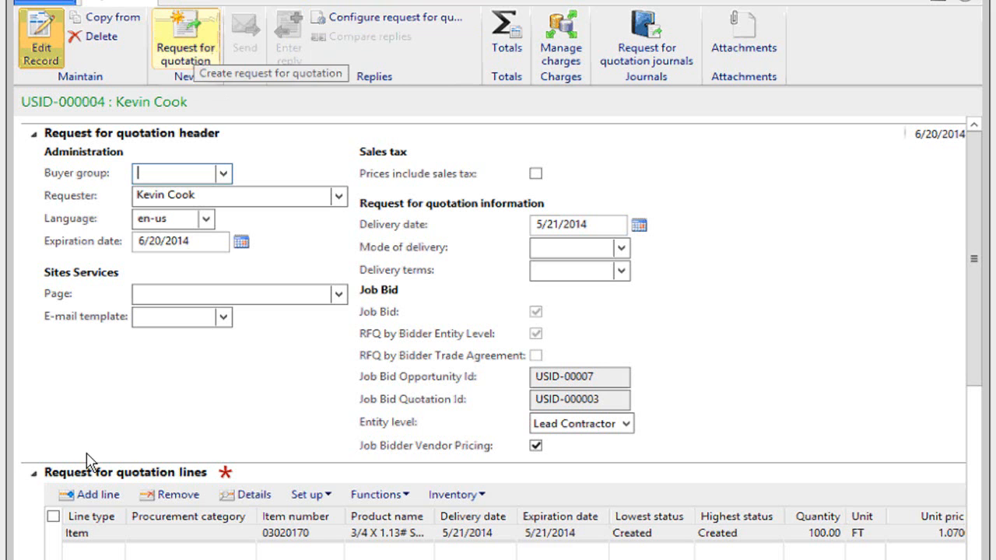
Use the vendor search to add all three vendors, Pipe Mill, Kunkle and Balon, to the request for quotation.
{"action": "left_click", "coordinate": [121, 476]}
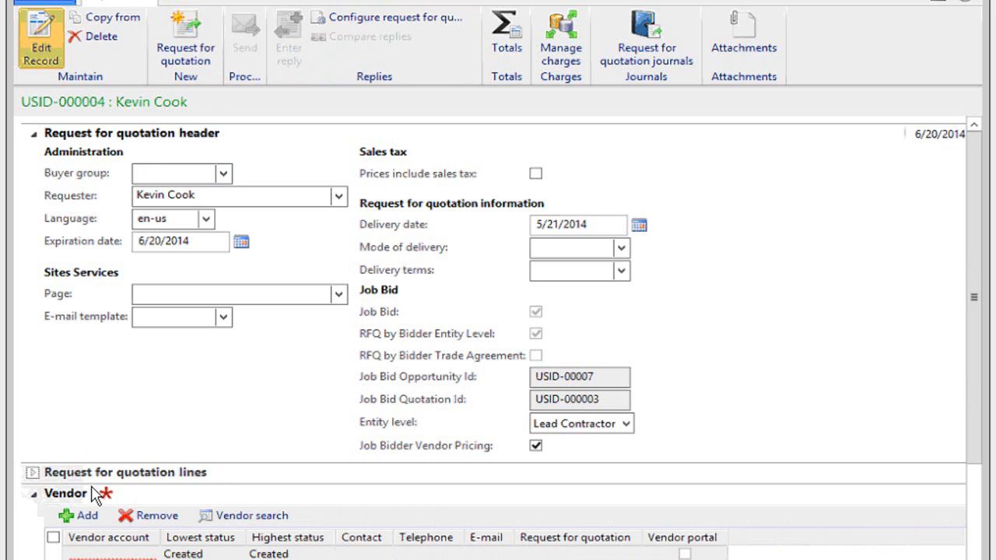
{"action": "left_click", "coordinate": [33, 136]}
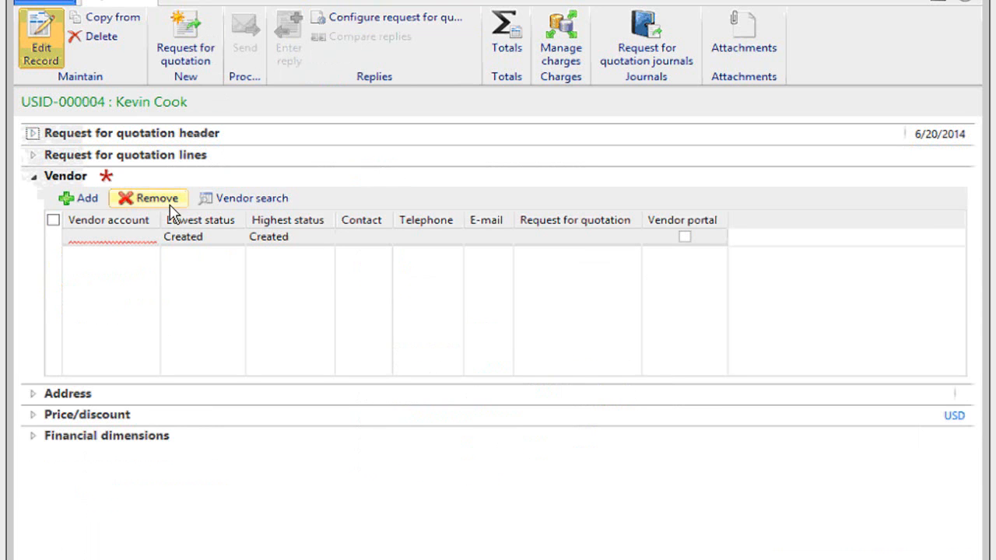
{"action": "left_click", "coordinate": [249, 201]}
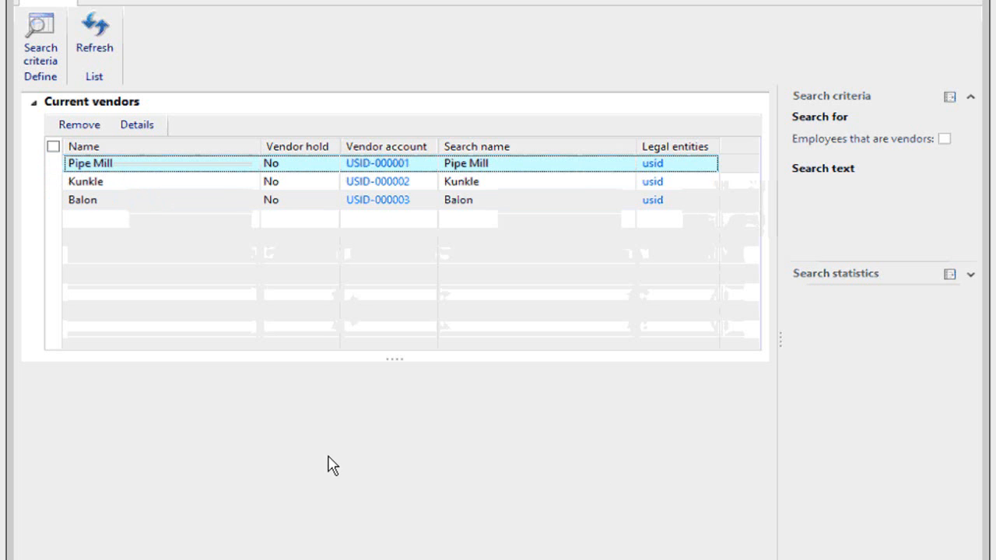
{"action": "left_click", "coordinate": [53, 147]}
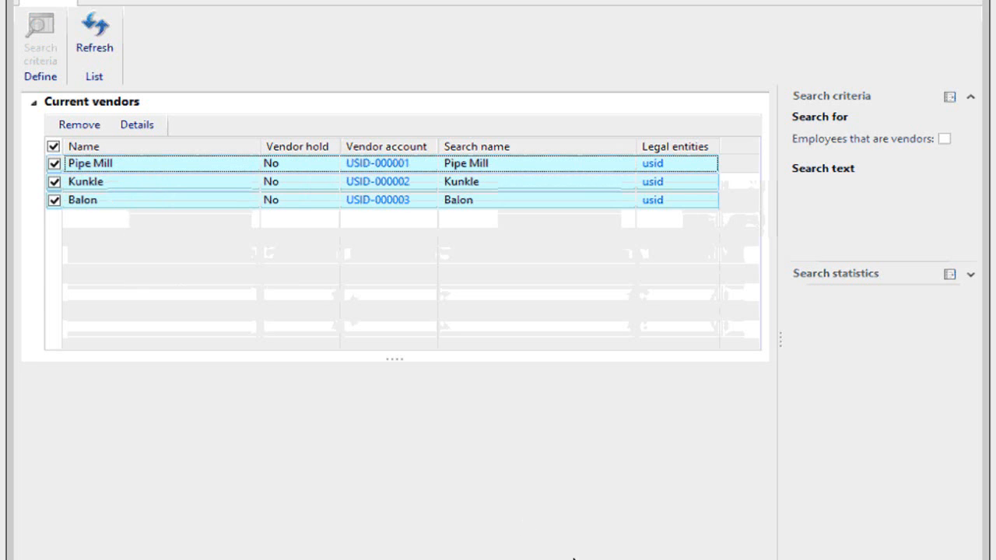
{"action": "left_click", "coordinate": [876, 559]}
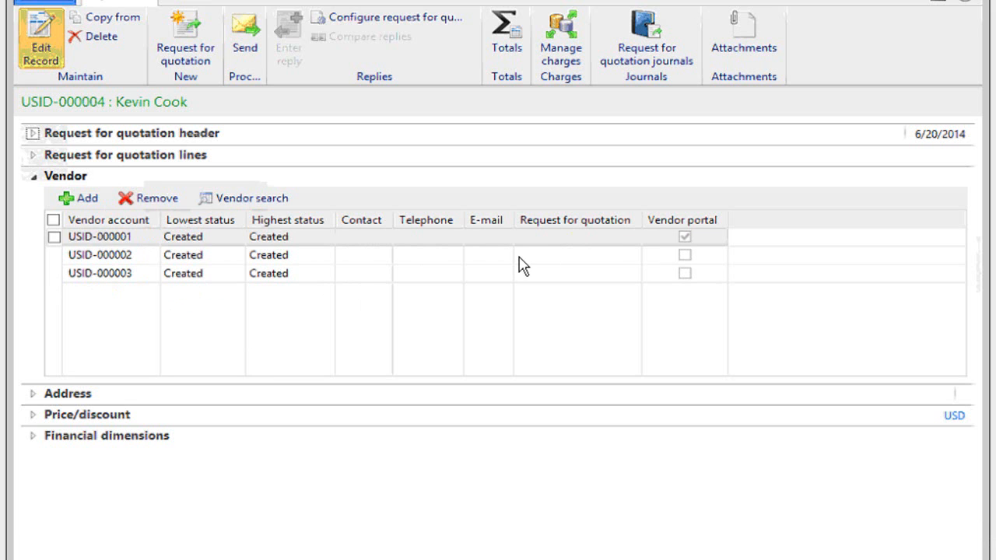
{"action": "left_click", "coordinate": [268, 258]}
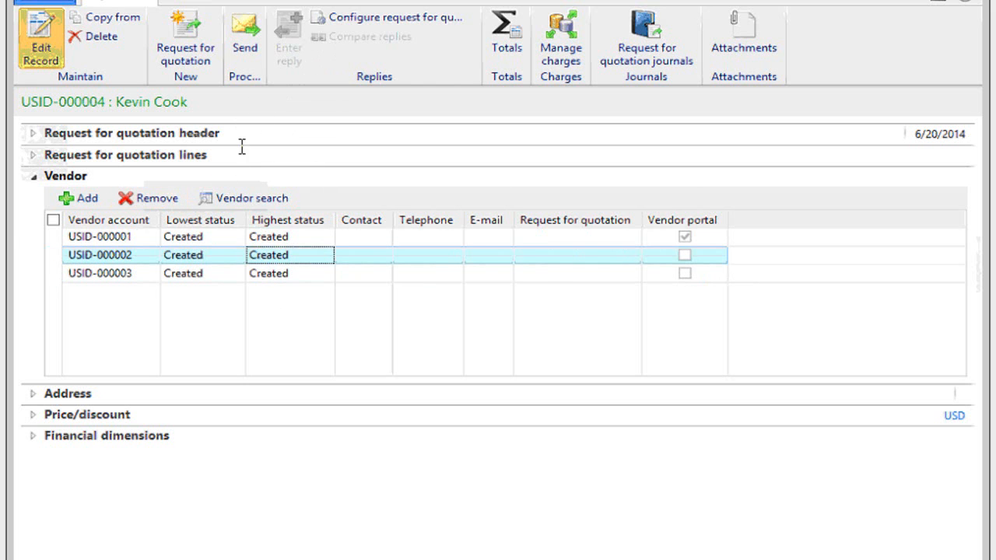
Send the request for quotation to all three vendors, Pipe Mill, Kunkle and Balon.
{"action": "left_click", "coordinate": [246, 35]}
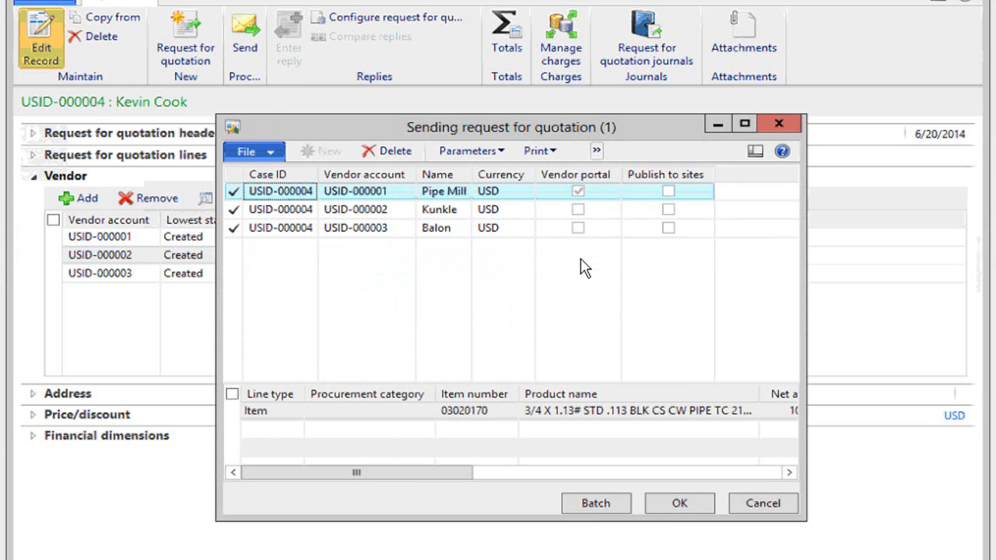
{"action": "left_click", "coordinate": [693, 503]}
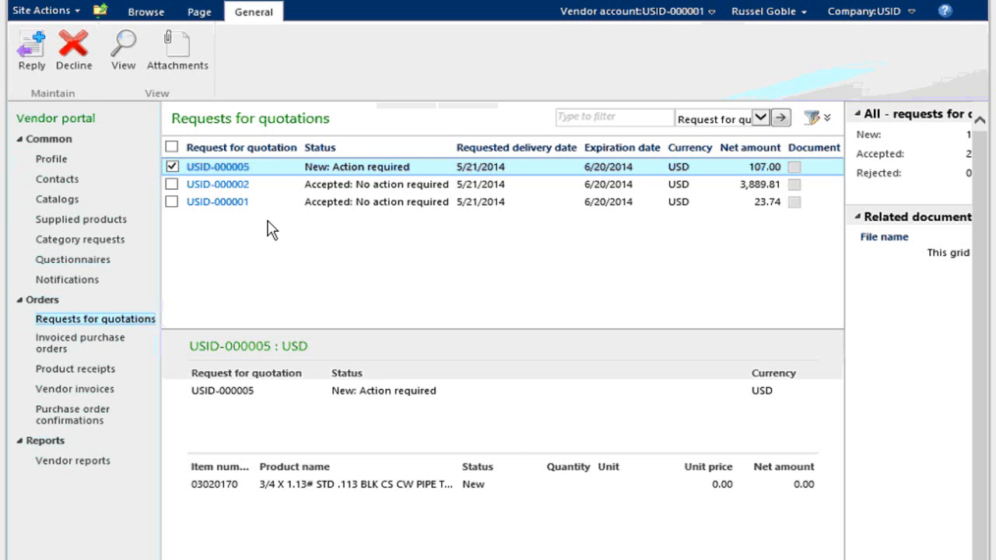
In the vendor portal, compare an accepted request for quotation with the new one, and start a reply to the new one.
{"action": "left_click", "coordinate": [360, 187]}
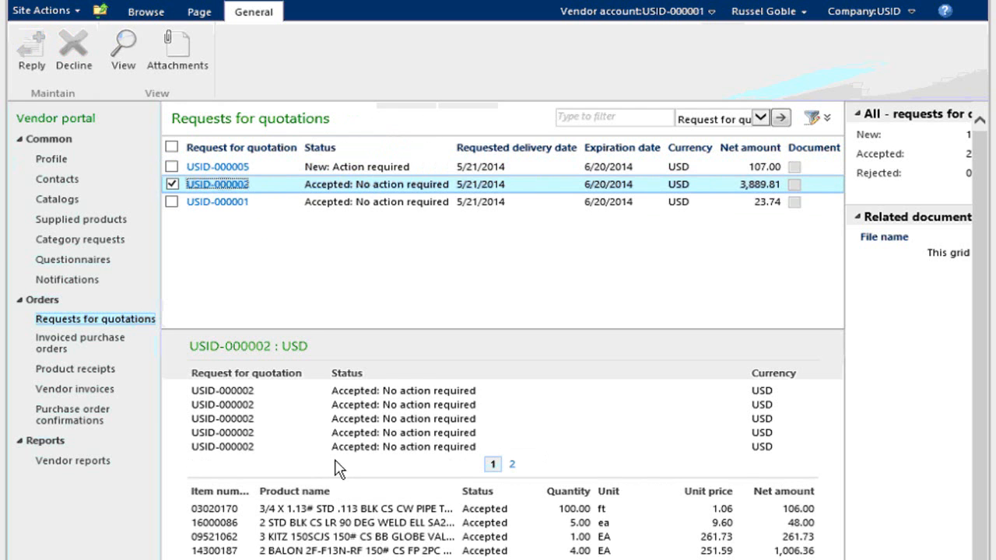
{"action": "left_click", "coordinate": [342, 166]}
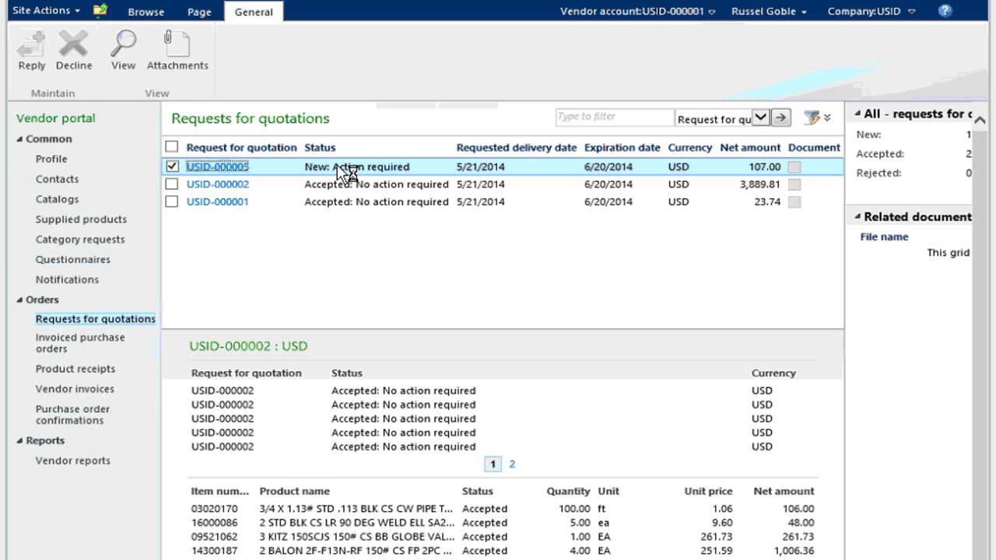
{"action": "left_click", "coordinate": [36, 56]}
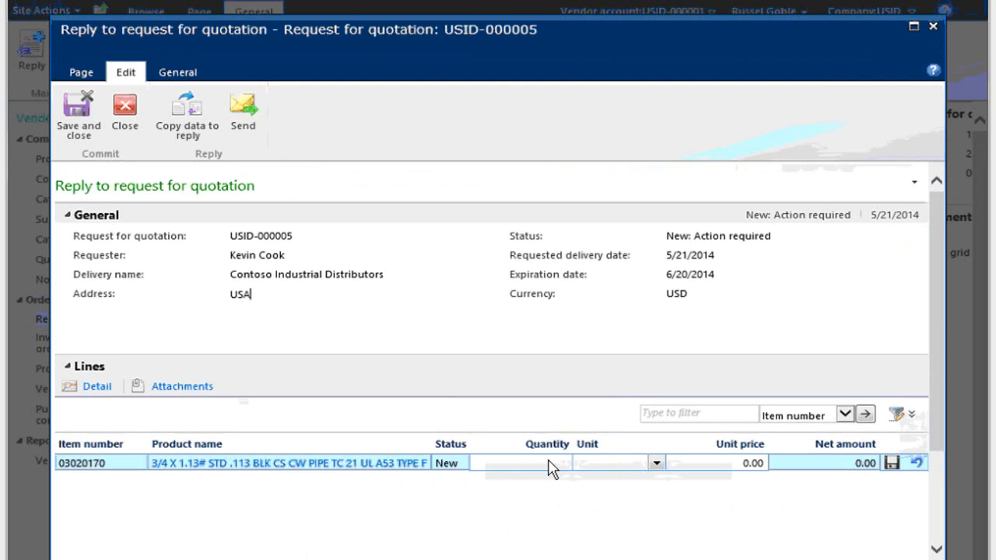
Enter a quantity of 100 and a unit price of 1.03 on the reply line for item 03020170, and save the line.
{"action": "left_click", "coordinate": [543, 460]}
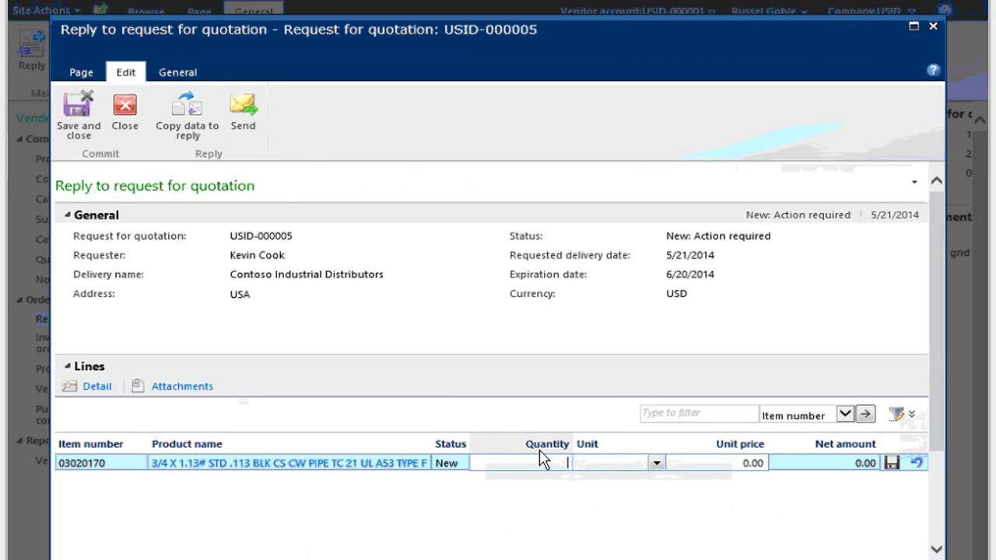
{"action": "key", "text": "Tab"}
{"action": "type", "text": "ft"}
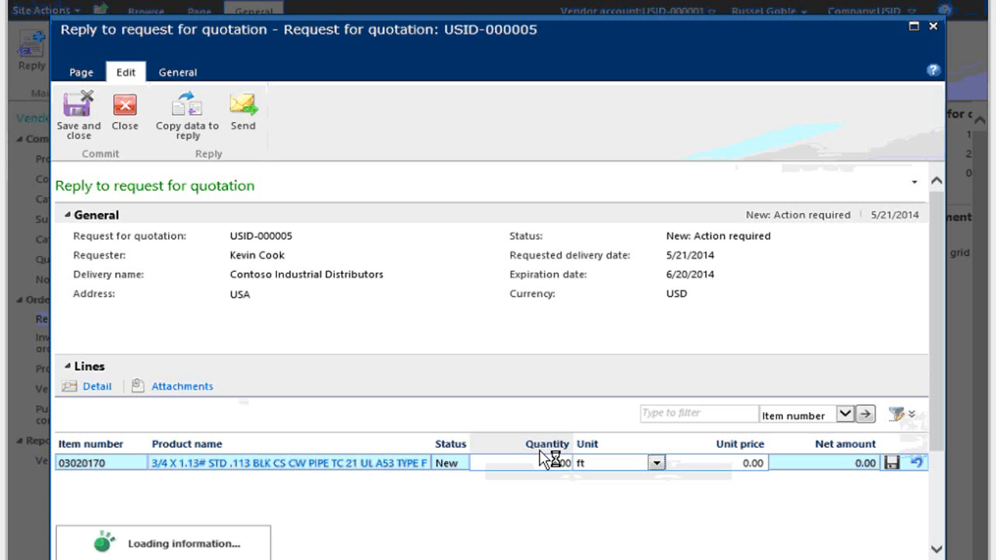
{"action": "key", "text": "Tab"}
{"action": "left_click", "coordinate": [731, 462]}
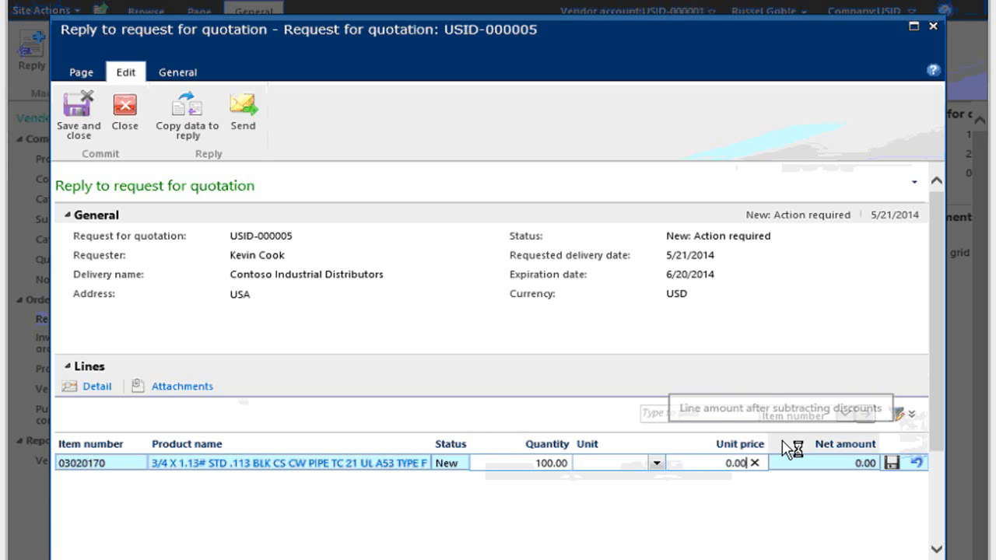
{"action": "type", "text": "1.03"}
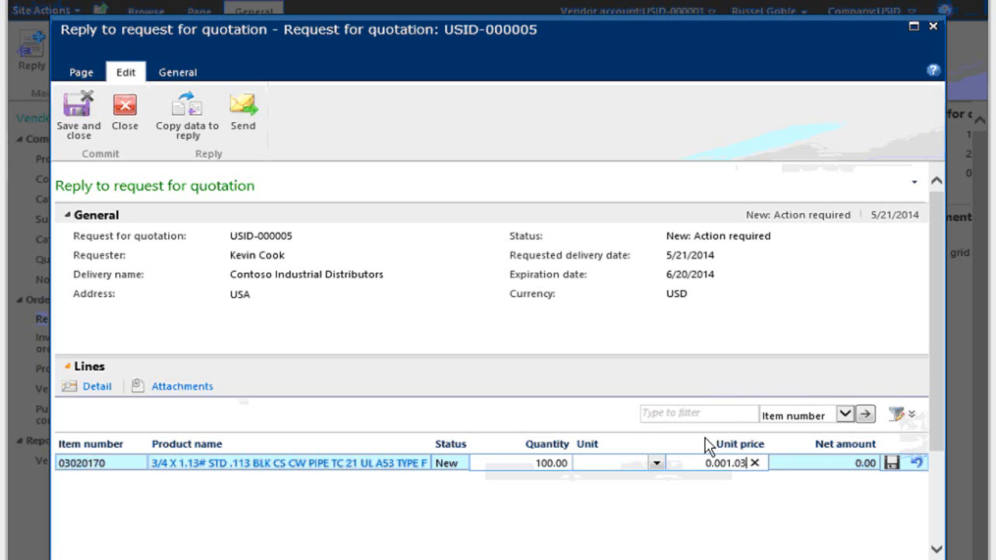
{"action": "key", "text": "ctrl+a"}
{"action": "type", "text": "1."}
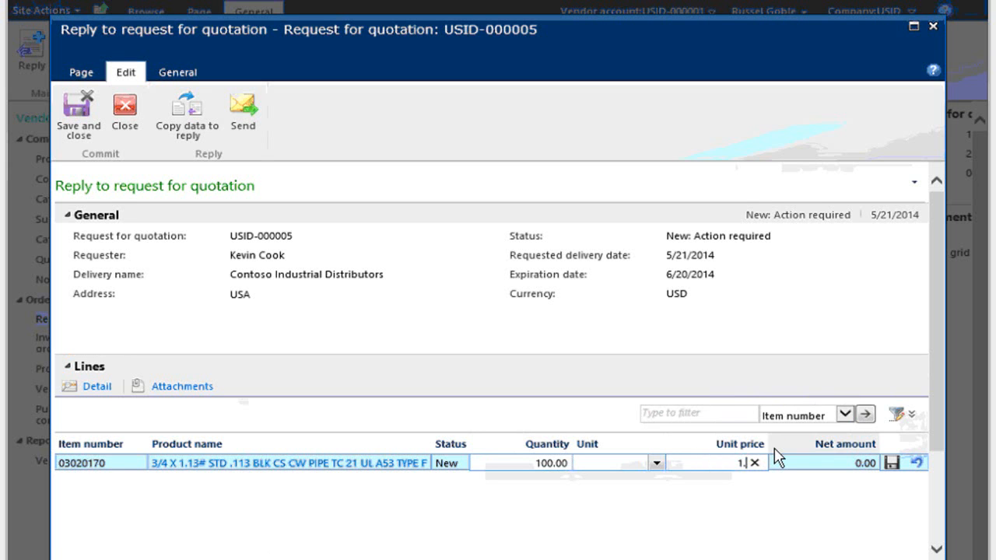
{"action": "type", "text": "03"}
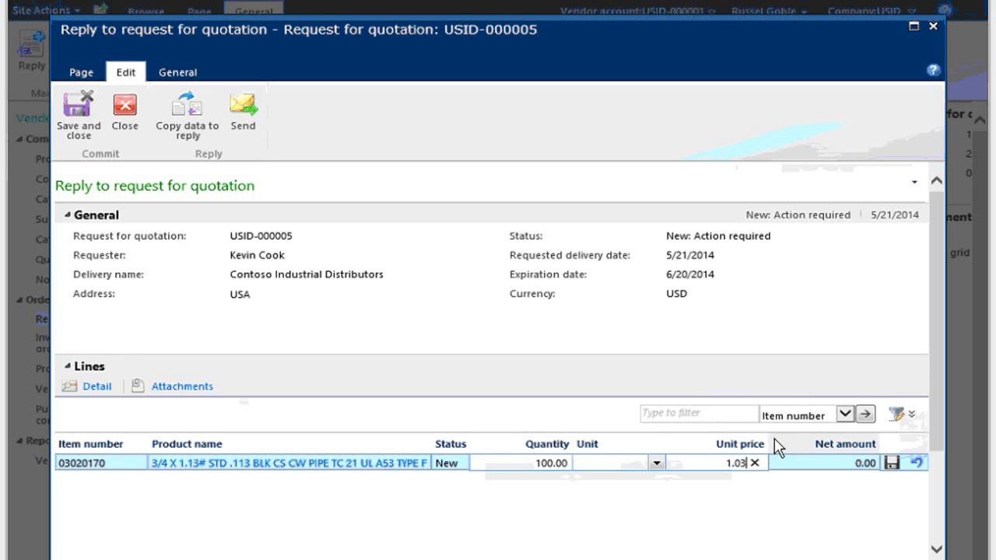
{"action": "left_click", "coordinate": [892, 464]}
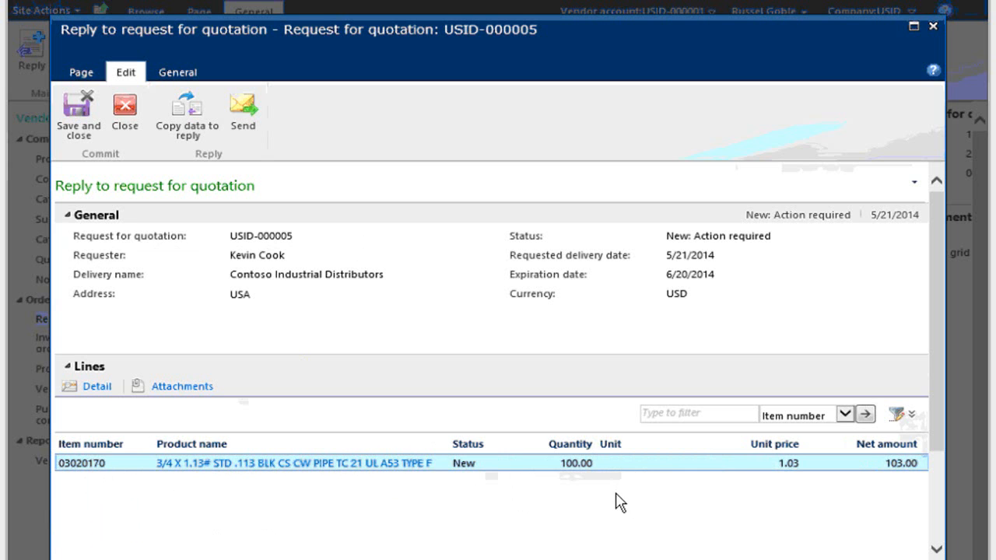
Set the reply line's unit to ft, save it, and send the reply to the request for quotation.
{"action": "left_click", "coordinate": [630, 465]}
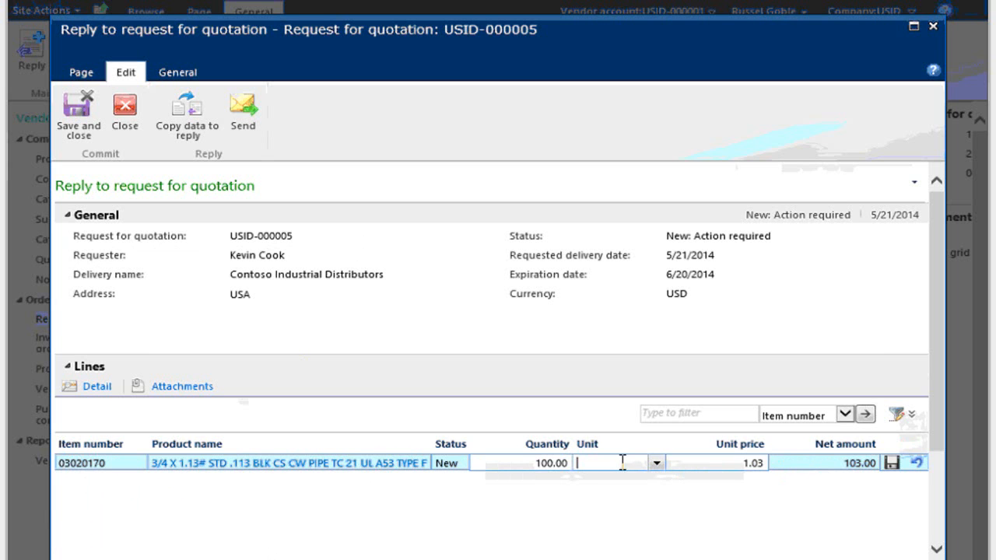
{"action": "type", "text": "ft"}
{"action": "left_click", "coordinate": [890, 464]}
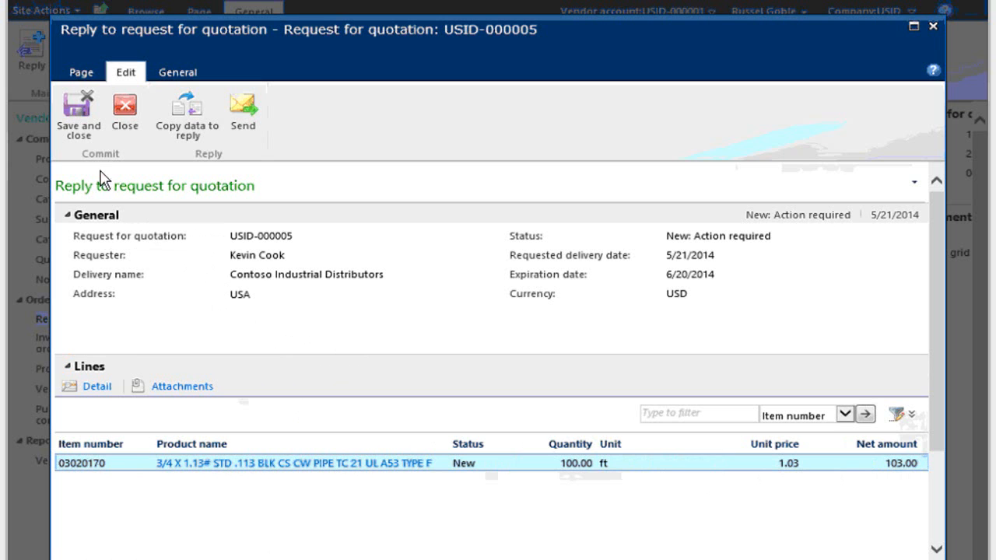
{"action": "left_click", "coordinate": [238, 114]}
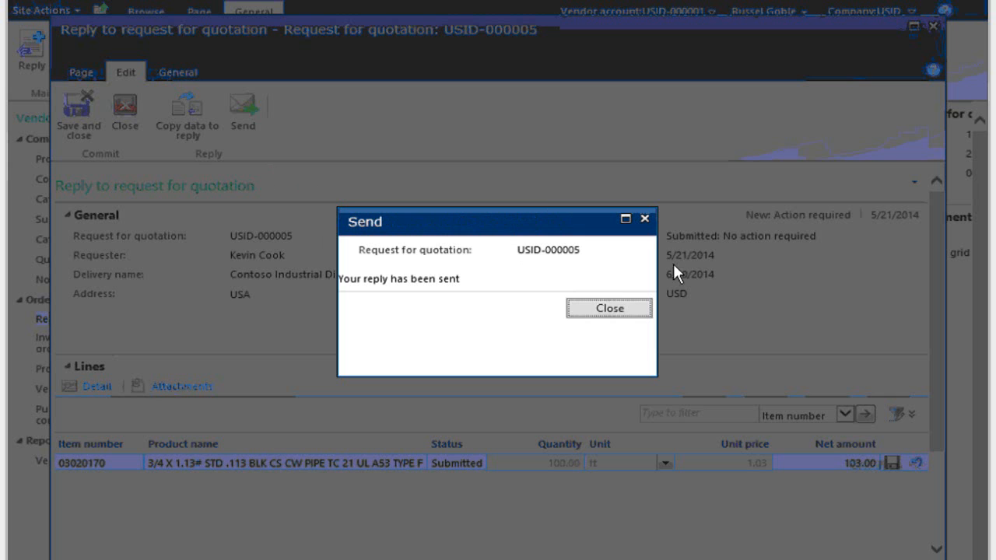
{"action": "left_click", "coordinate": [596, 310]}
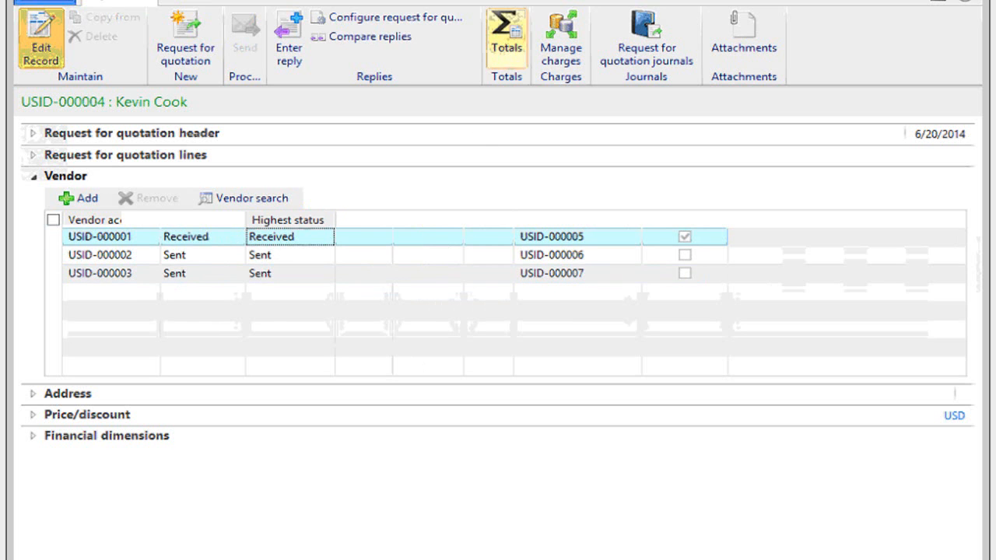
Close the request for quotation, project quotation and opportunity forms, and open the Request for quotation replies list in Procurement and sourcing.
{"action": "left_click", "coordinate": [965, 0]}
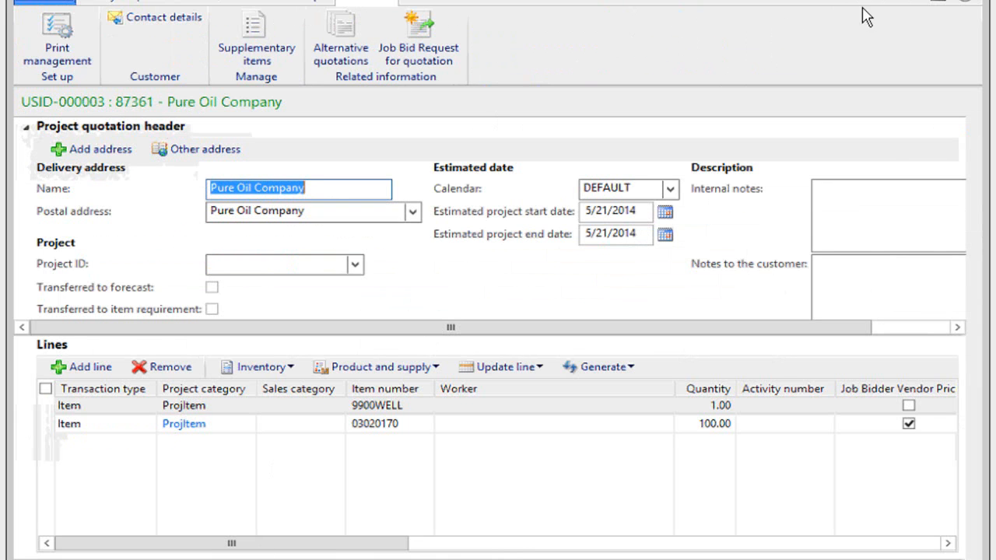
{"action": "left_click", "coordinate": [967, 0]}
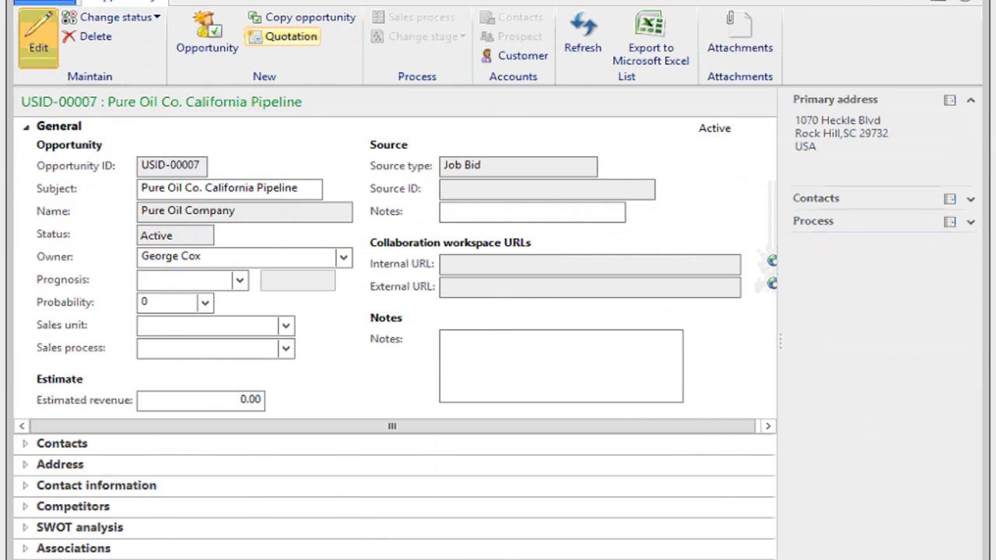
{"action": "left_click", "coordinate": [966, 1]}
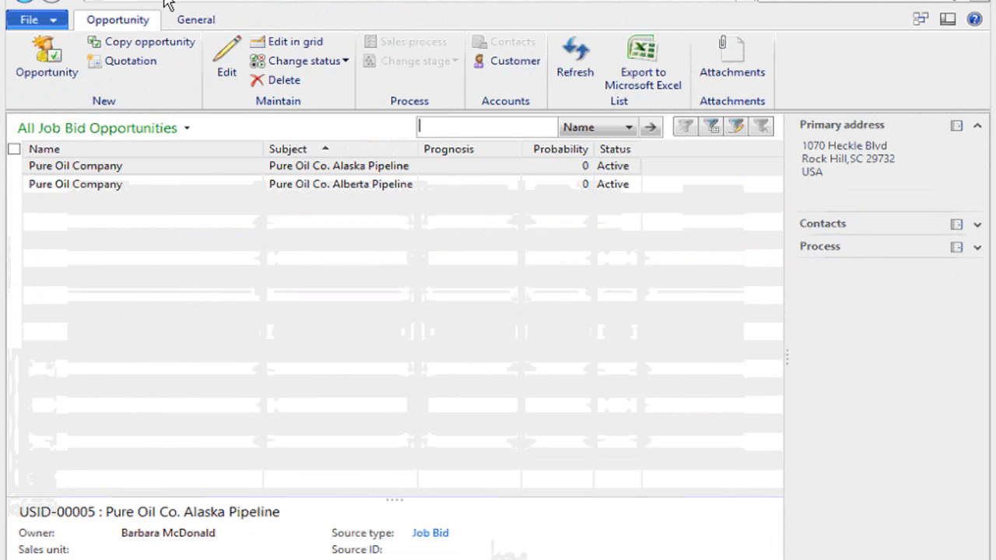
{"action": "left_click", "coordinate": [167, 0]}
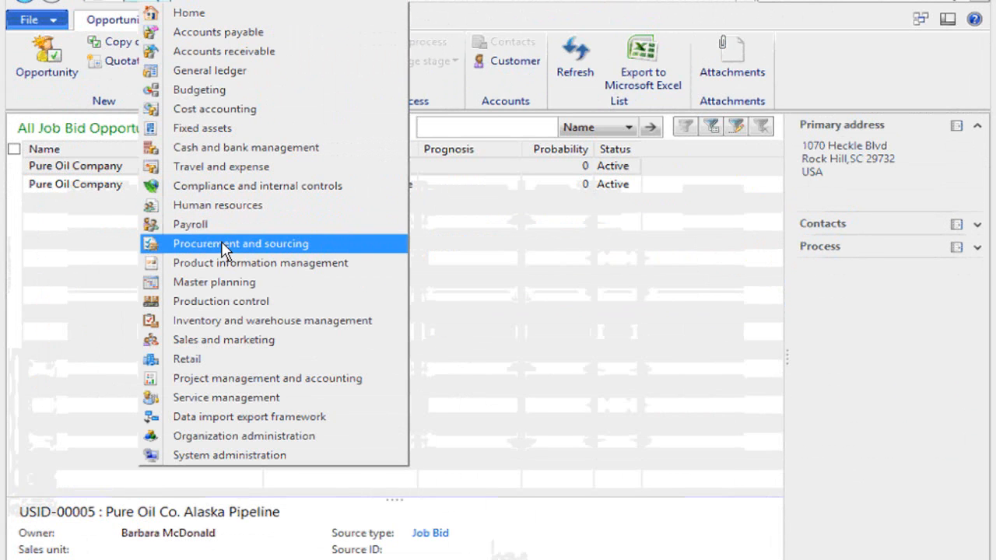
{"action": "left_click", "coordinate": [259, 241]}
{"action": "left_click", "coordinate": [149, 209]}
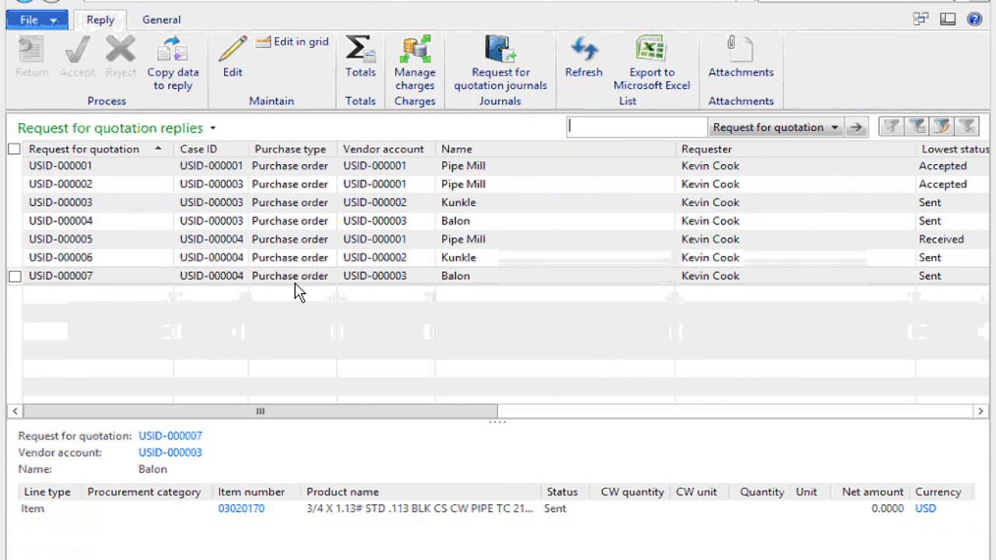
Accept Pipe Mill's received reply and confirm the posting.
{"action": "left_click", "coordinate": [322, 247]}
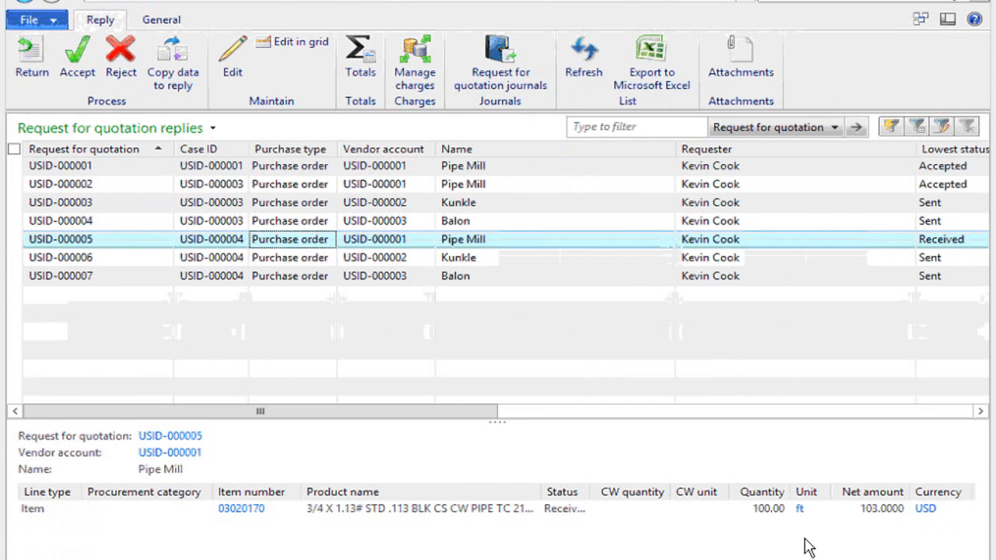
{"action": "left_click", "coordinate": [77, 61]}
{"action": "left_click", "coordinate": [683, 507]}
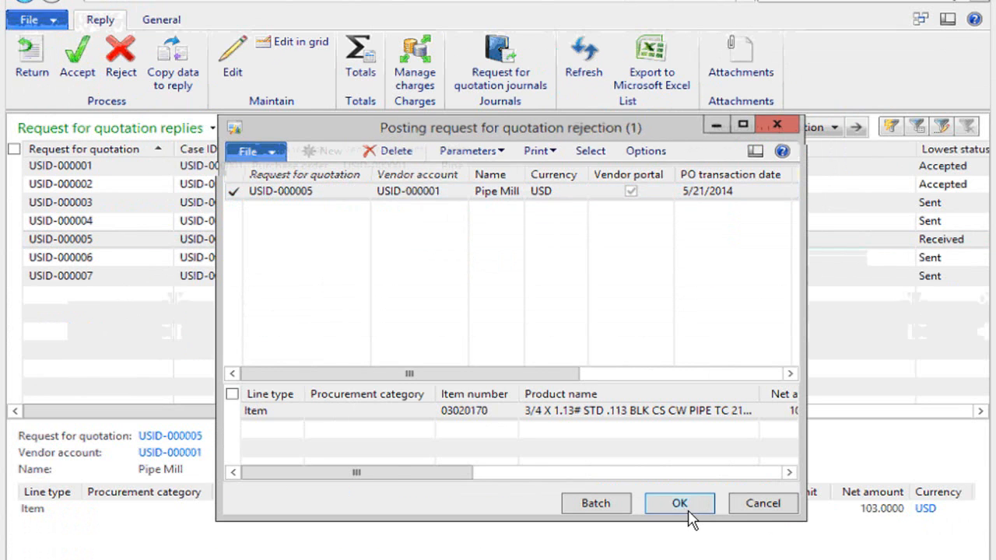
{"action": "left_click", "coordinate": [683, 504]}
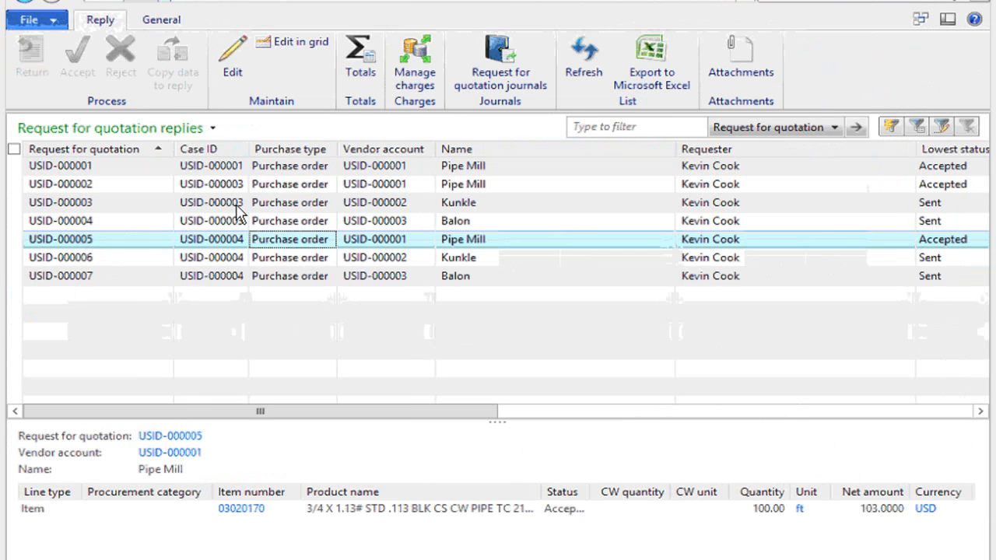
List all sales quotations in Sales and marketing and open the most recent Pure Oil Company project quotation.
{"action": "left_click", "coordinate": [254, 338]}
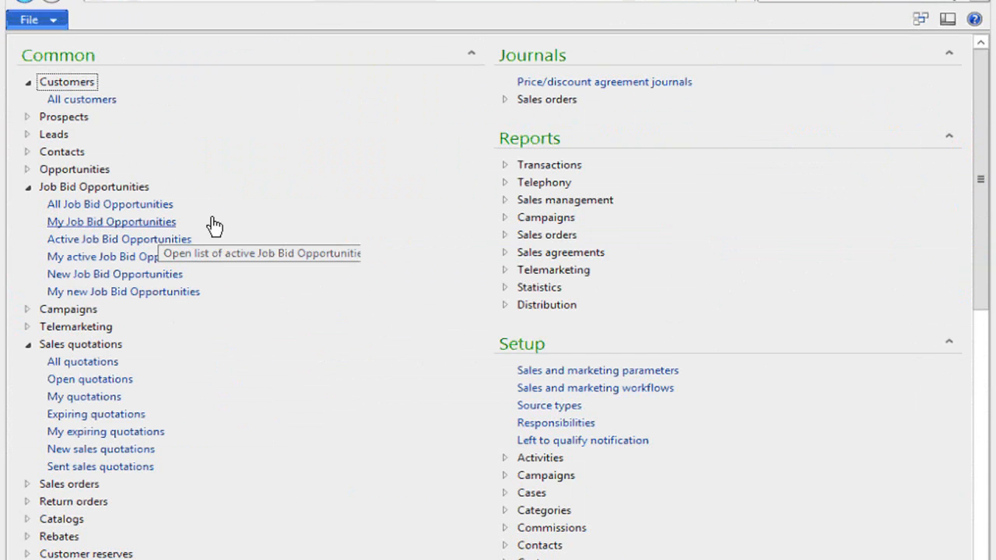
{"action": "left_click", "coordinate": [85, 363]}
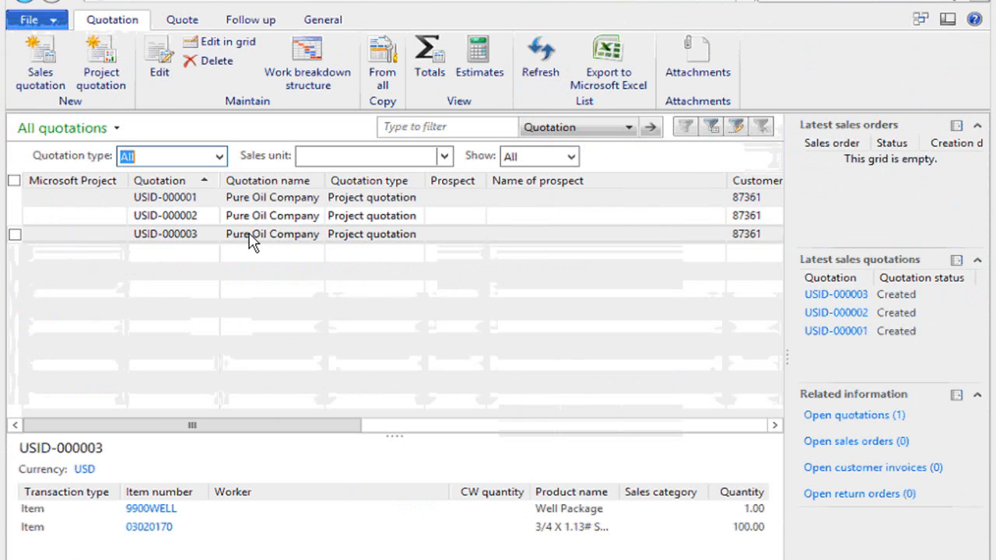
{"action": "double_click", "coordinate": [251, 241]}
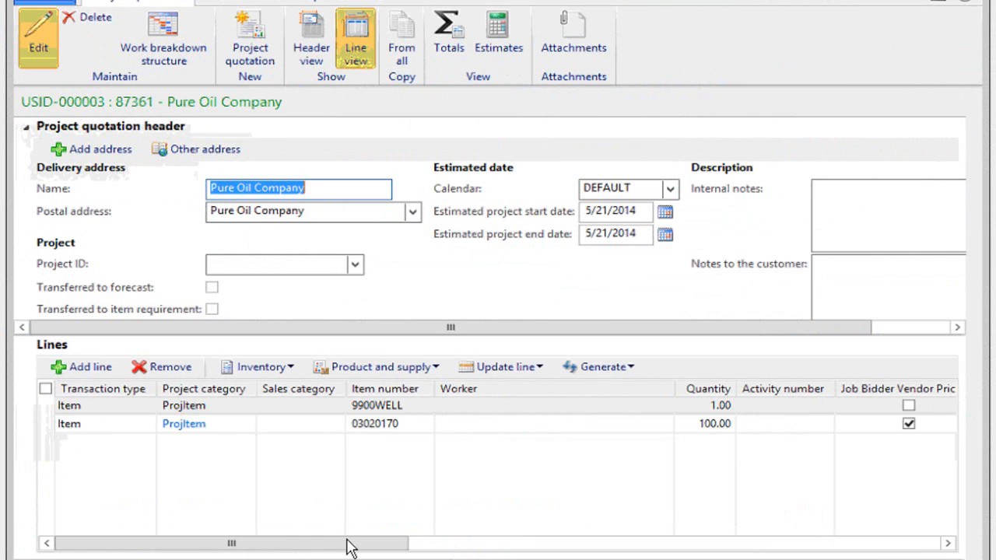
Check the RFQ reference, unit price and net amount on the quotation line with quantity 100.
{"action": "left_click_drag", "start_coordinate": [345, 544], "coordinate": [666, 557]}
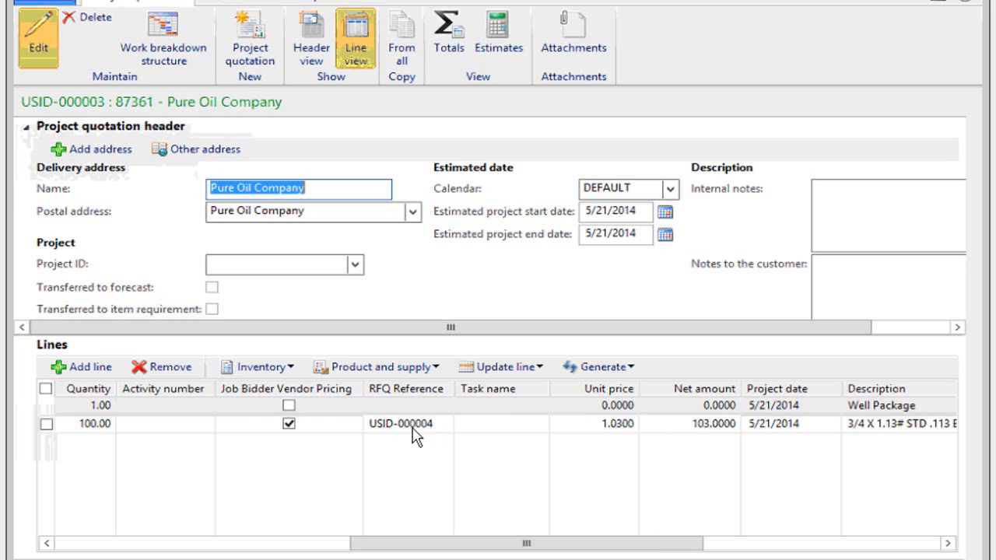
{"action": "mouse_move", "coordinate": [414, 436]}
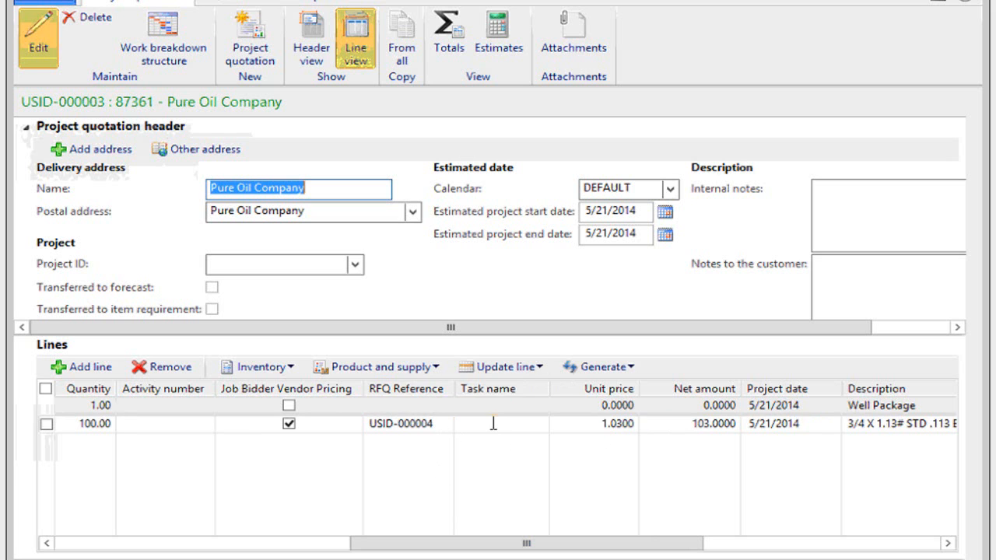
{"action": "right_click", "coordinate": [402, 431]}
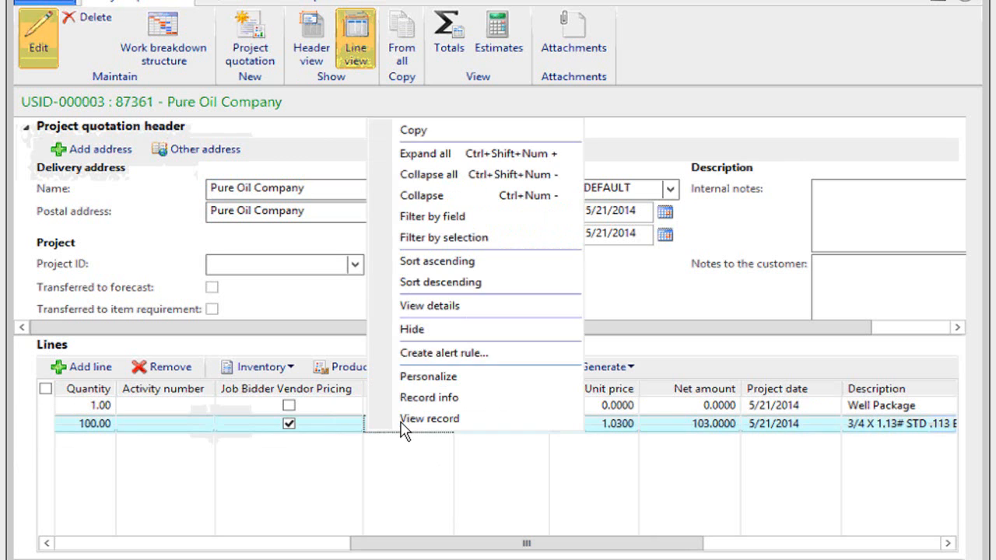
{"action": "left_click", "coordinate": [415, 484]}
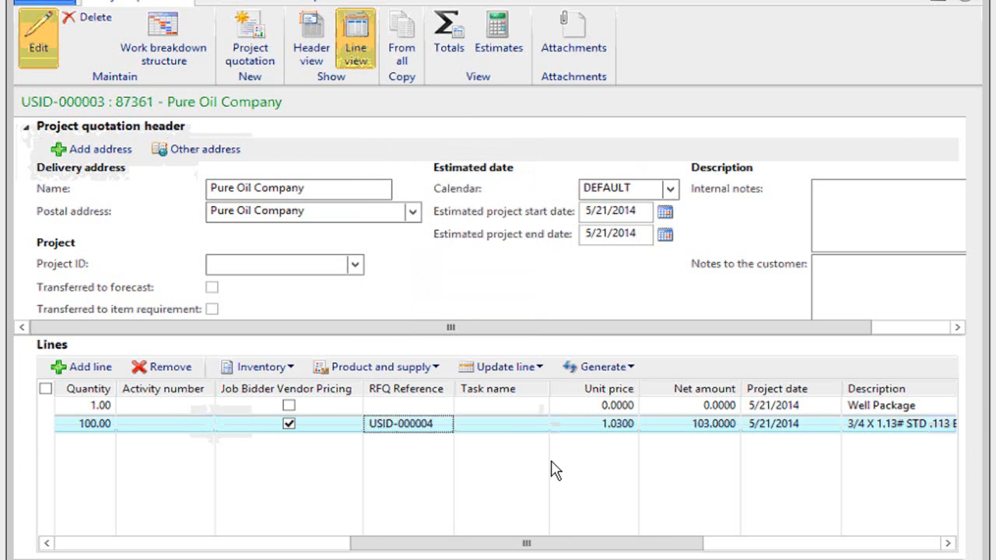
{"action": "left_click", "coordinate": [606, 427]}
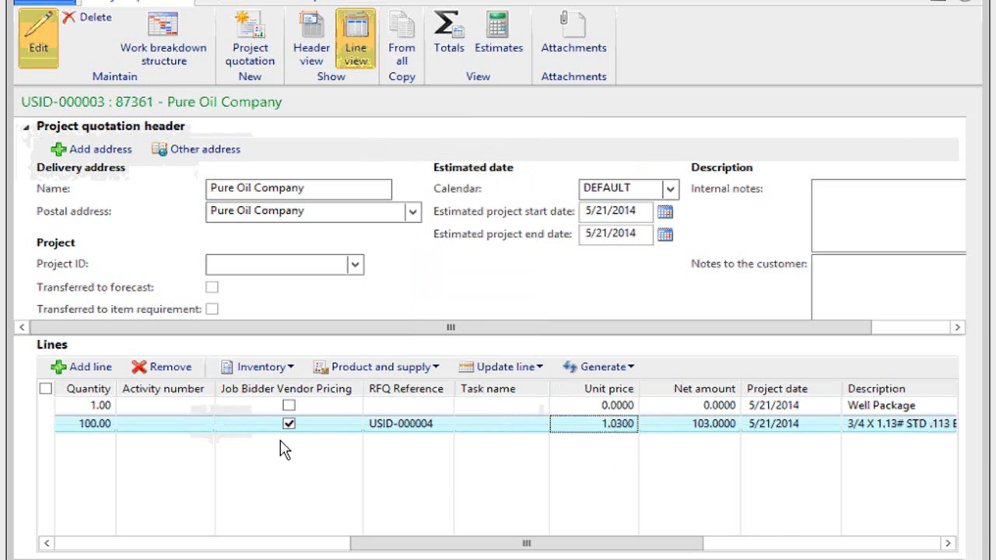
Review the project quotation's totals and close the totals window.
{"action": "left_click_drag", "start_coordinate": [395, 533], "coordinate": [66, 531]}
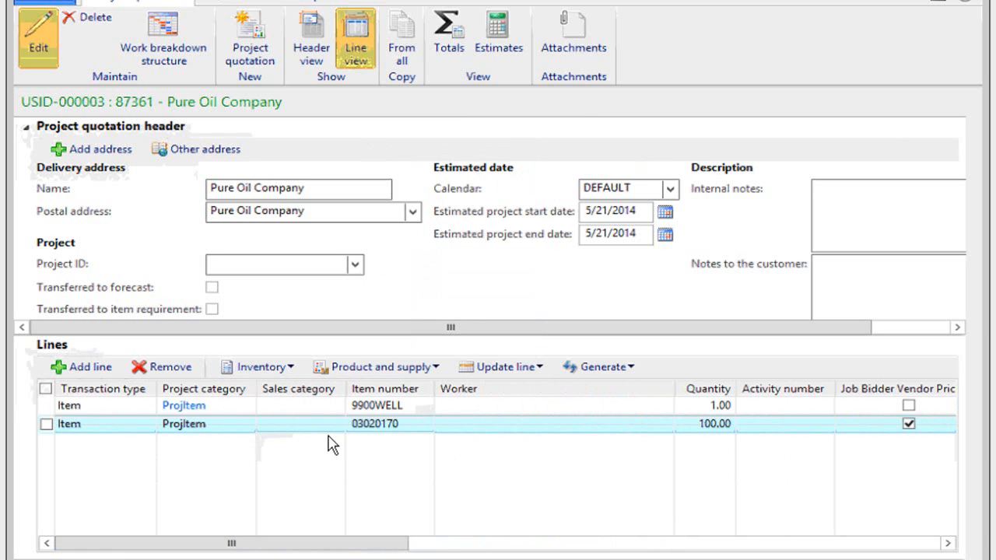
{"action": "left_click", "coordinate": [449, 35]}
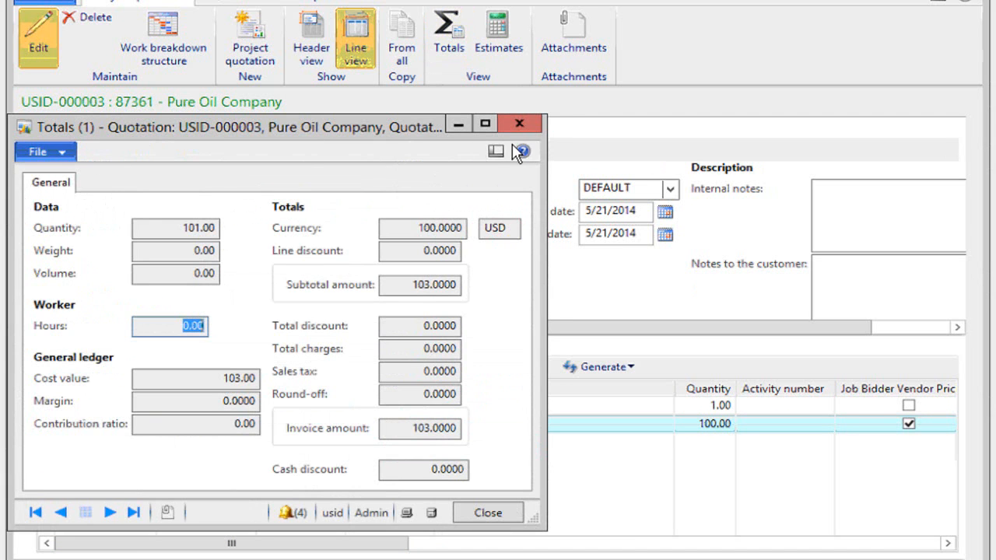
{"action": "left_click", "coordinate": [521, 127]}
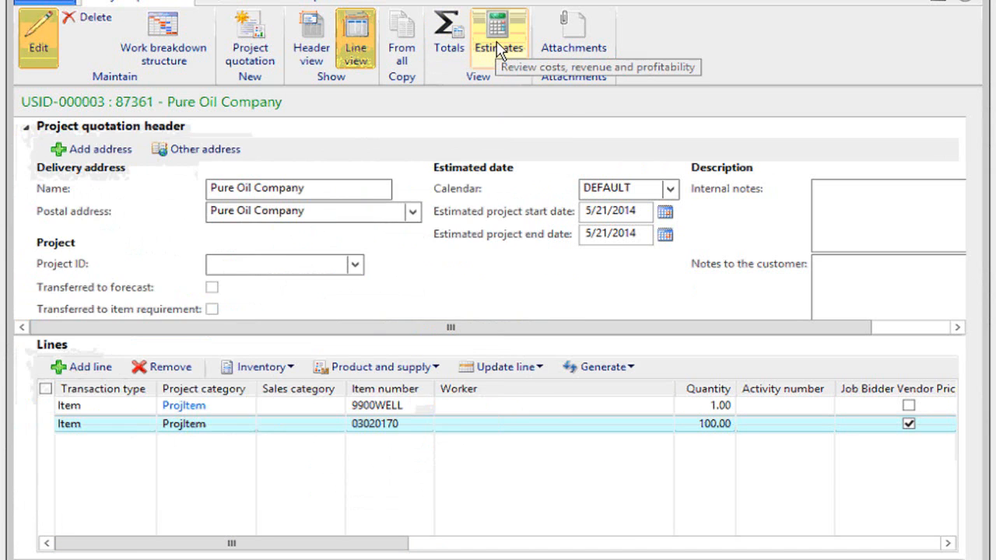
Review the project quotation's estimated costs, revenue and profitability, and close the quotation.
{"action": "left_click", "coordinate": [500, 47]}
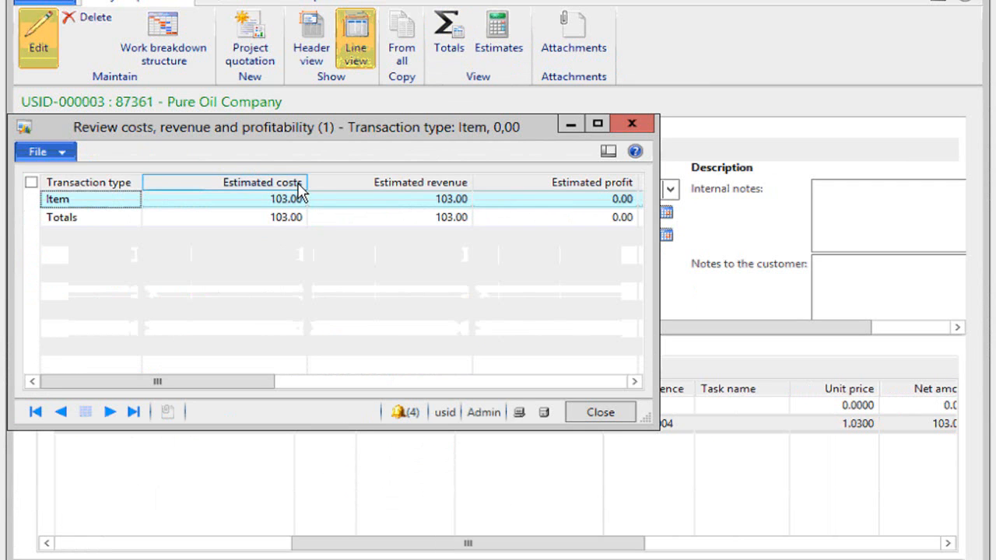
{"action": "left_click", "coordinate": [632, 123]}
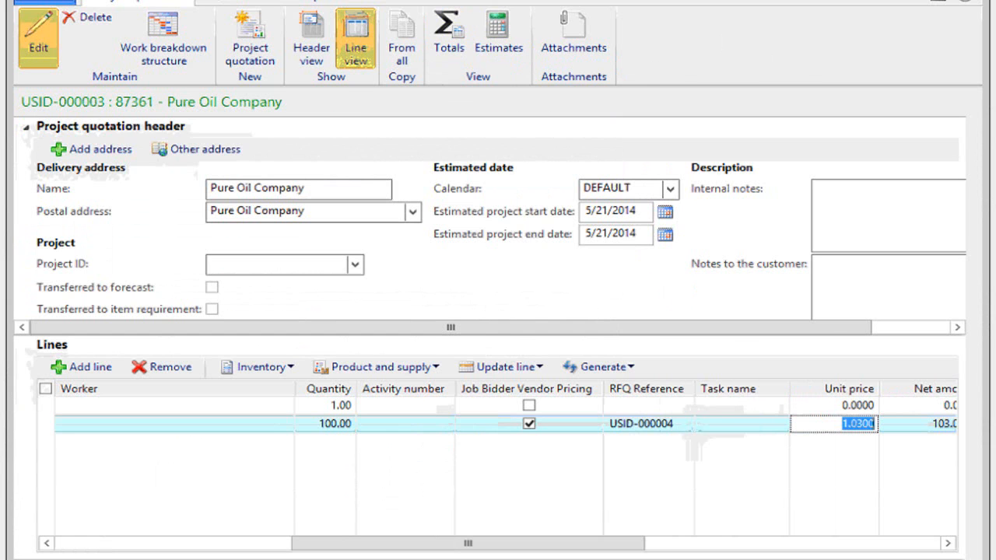
{"action": "left_click", "coordinate": [971, 1]}
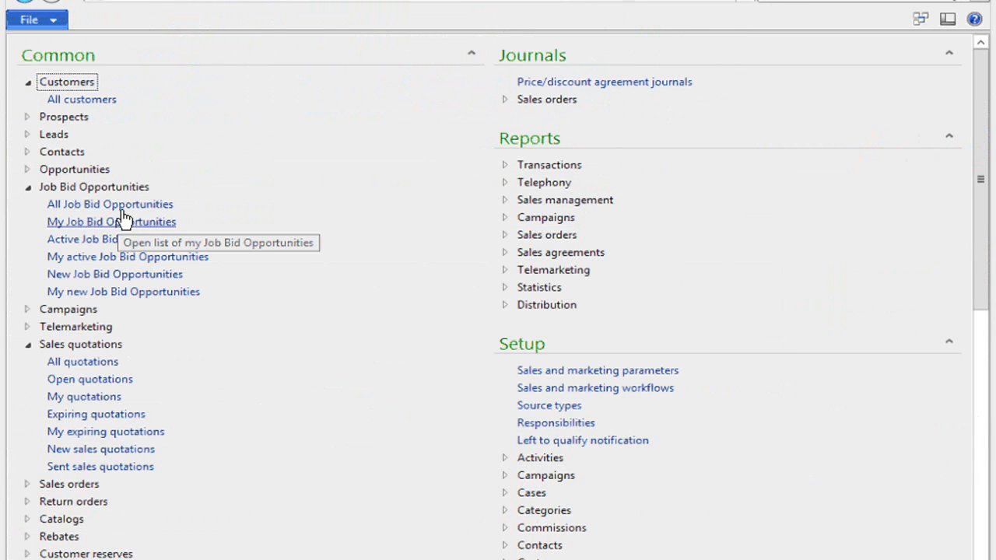
Open the Pure Oil Co. California Pipeline record from all job bid opportunities and show its available status changes.
{"action": "left_click", "coordinate": [160, 204]}
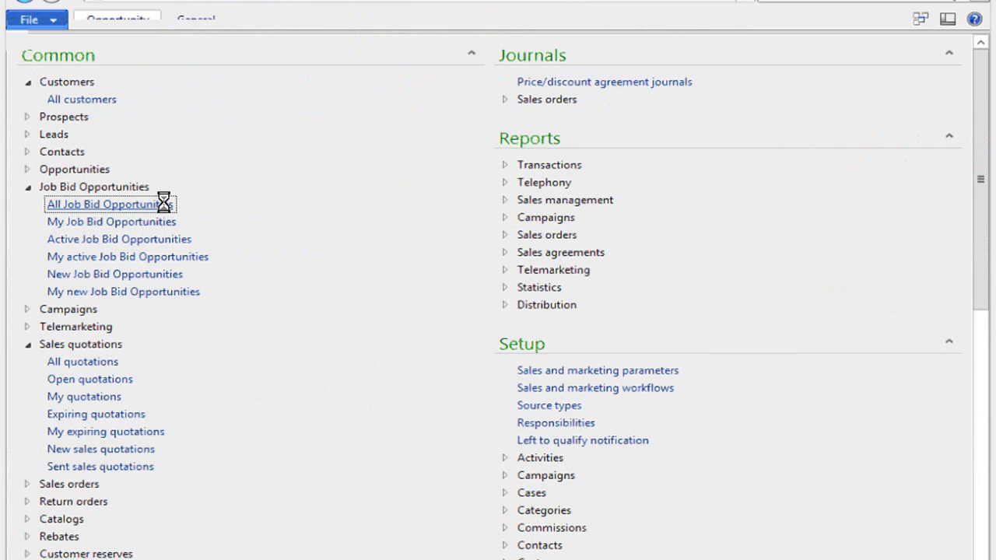
{"action": "left_click", "coordinate": [318, 203]}
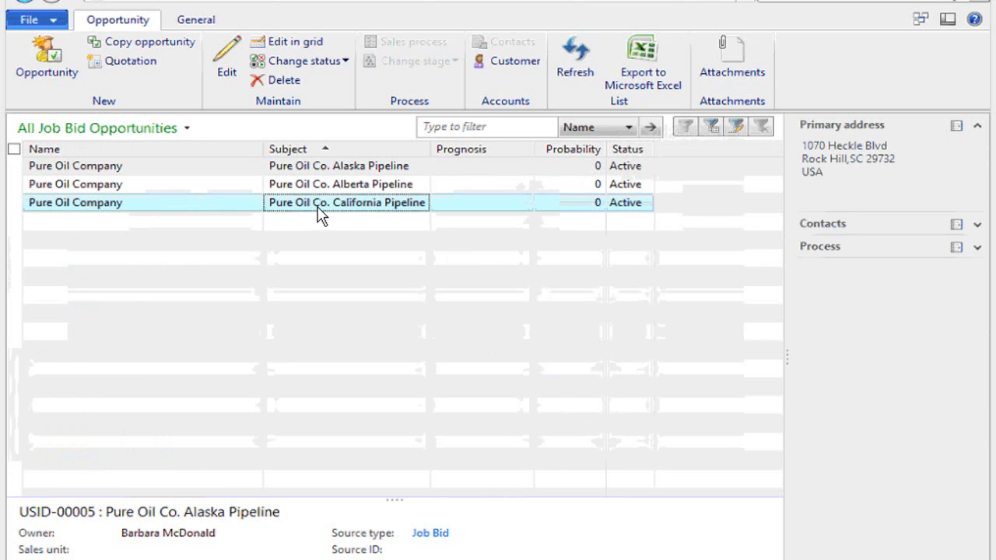
{"action": "double_click", "coordinate": [318, 211]}
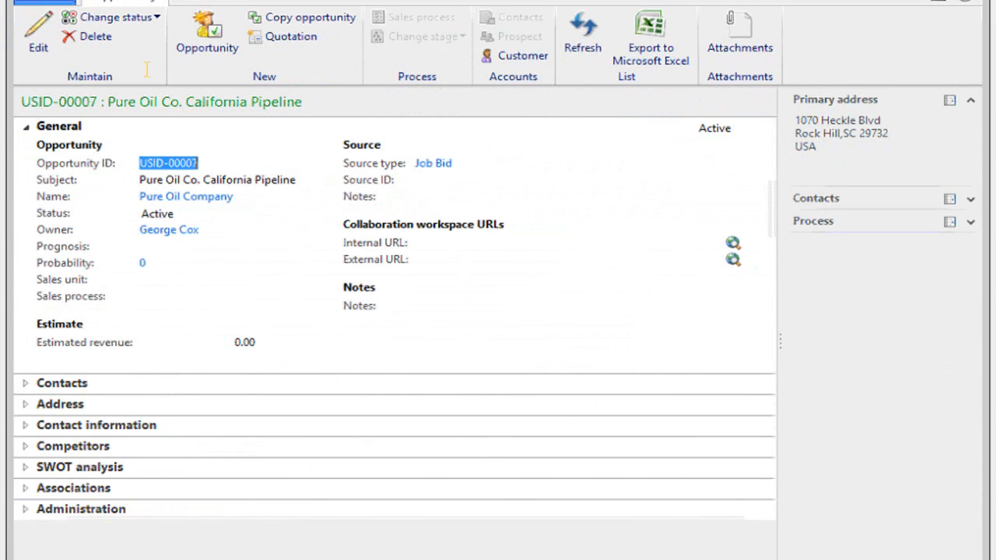
{"action": "left_click", "coordinate": [158, 17]}
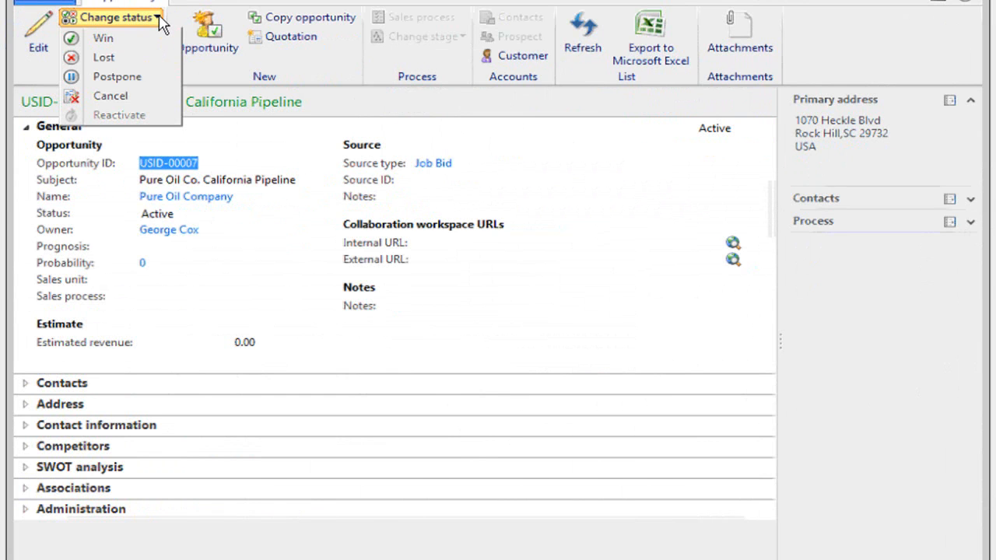